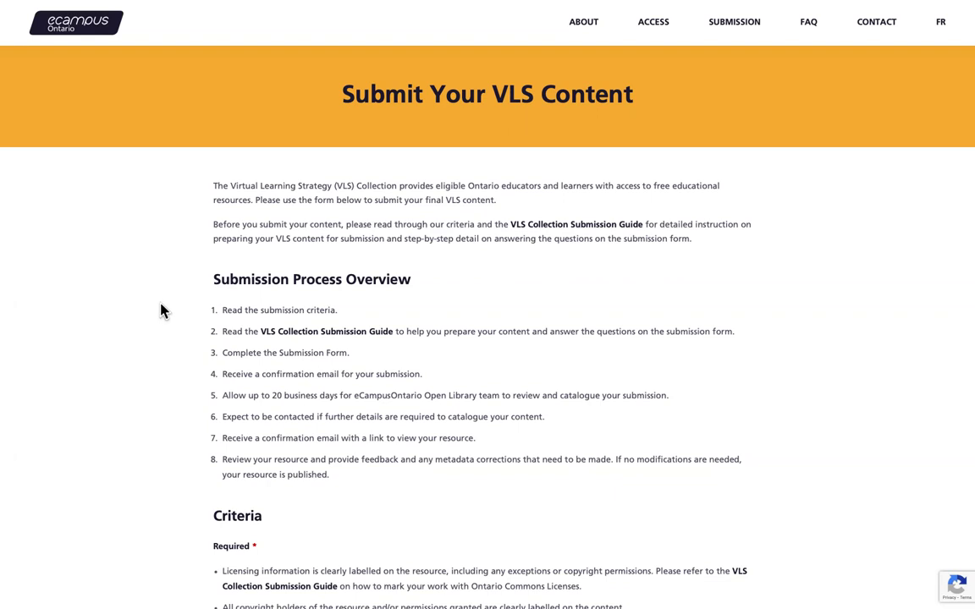
Step: Scroll past the submission criteria and upload notes to the VLS Project Details form
{"action": "scroll", "coordinate": [297, 312], "scroll_direction": "down", "scroll_amount": 5}
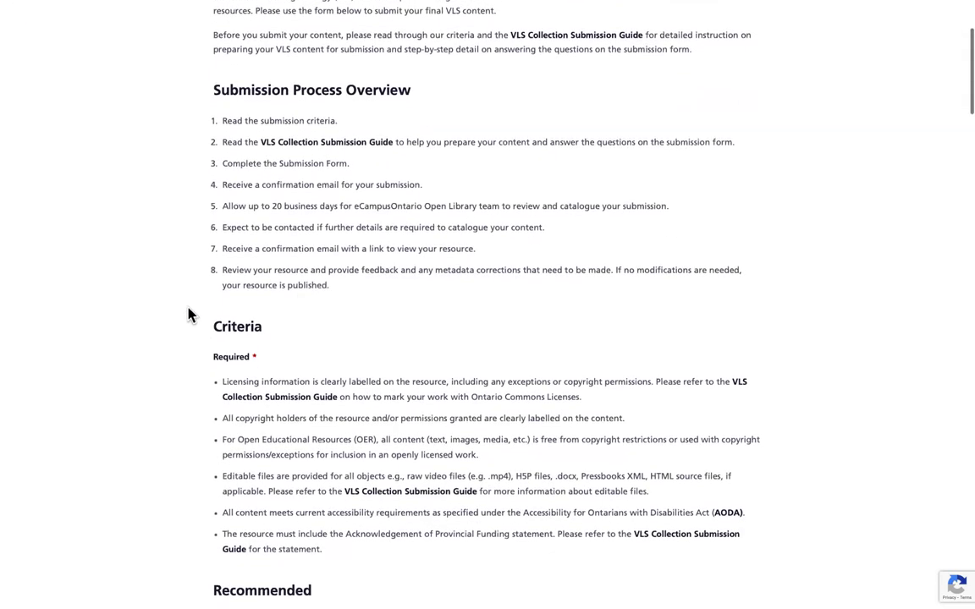
{"action": "scroll", "coordinate": [170, 320], "scroll_direction": "down", "scroll_amount": 10}
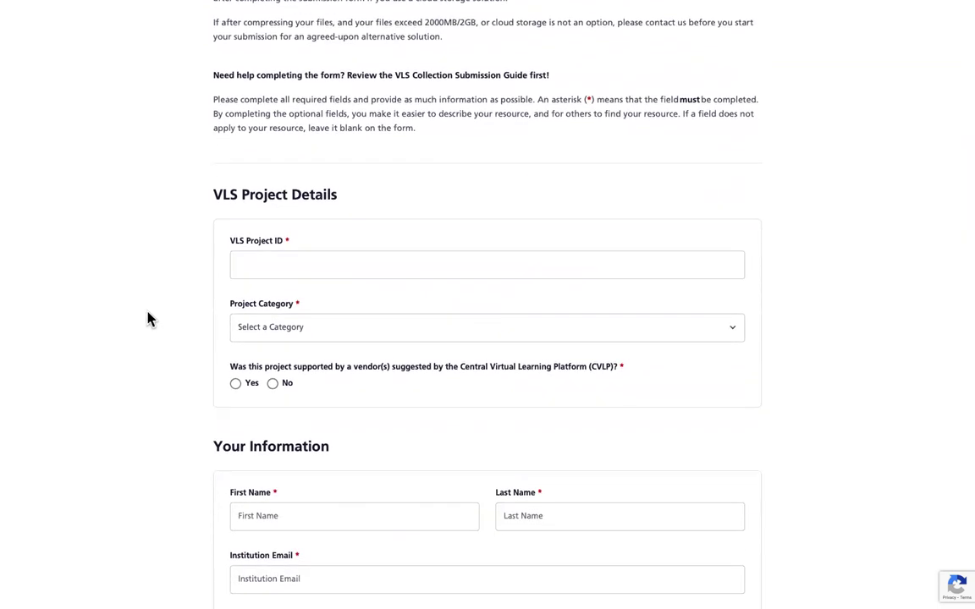
Step: Enter ALGM-1016 as the VLS Project ID, correcting the final digit along the way
{"action": "left_click", "coordinate": [274, 264]}
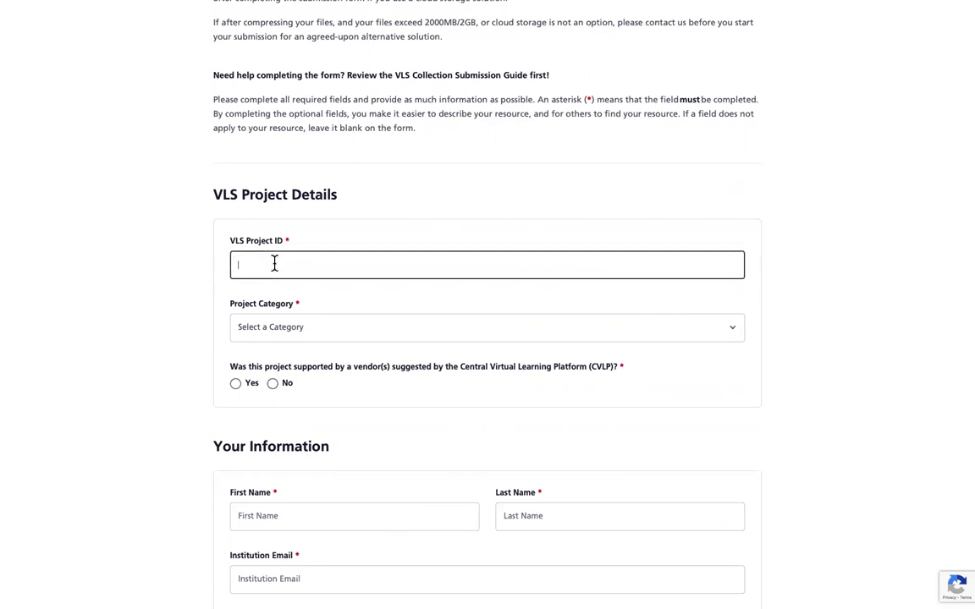
{"action": "type", "text": "ALGM-1016"}
{"action": "key", "text": "BackSpace"}
{"action": "type", "text": "5"}
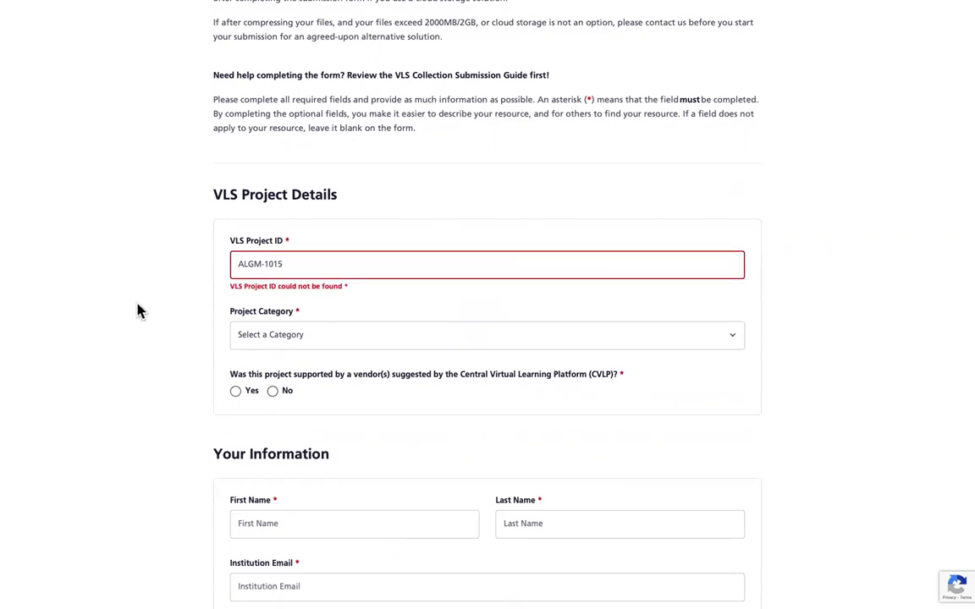
{"action": "left_click", "coordinate": [333, 264]}
{"action": "key", "text": "BackSpace"}
{"action": "type", "text": "6"}
Step: Choose Create a New Online Course as the category and answer No on vendor support
{"action": "left_click", "coordinate": [322, 337]}
{"action": "left_click", "coordinate": [327, 425]}
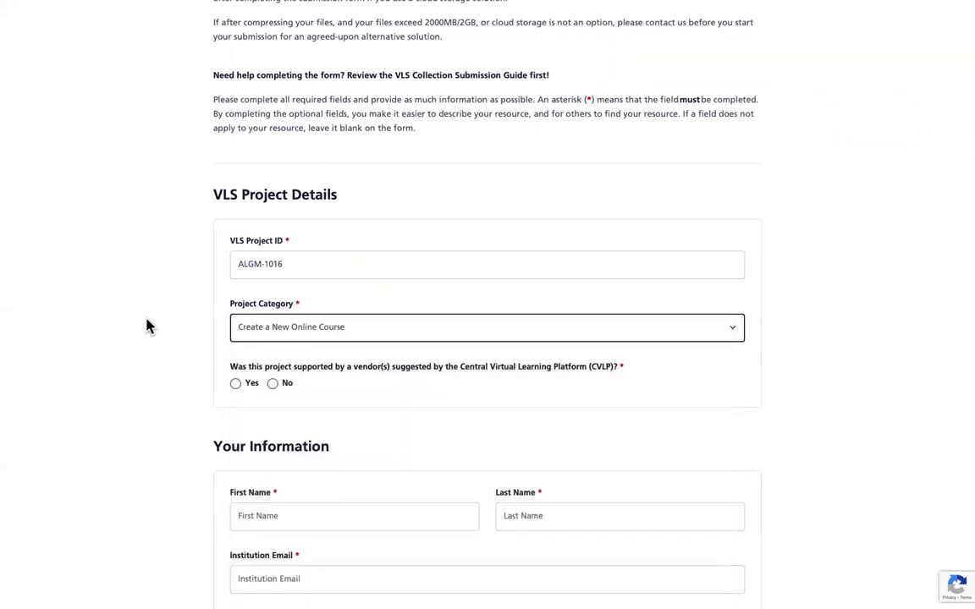
{"action": "scroll", "coordinate": [145, 327], "scroll_direction": "down", "scroll_amount": 1}
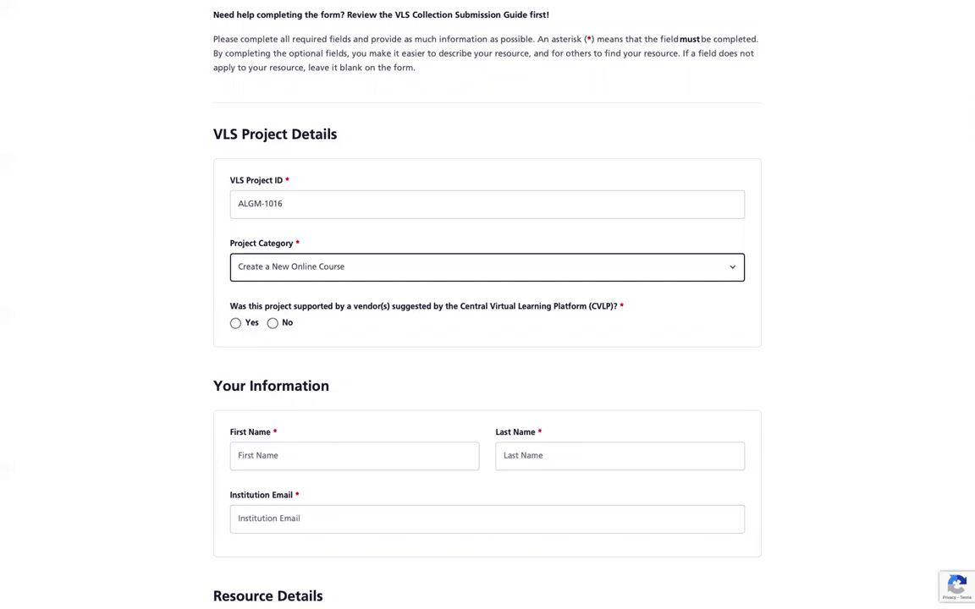
{"action": "left_click", "coordinate": [272, 324]}
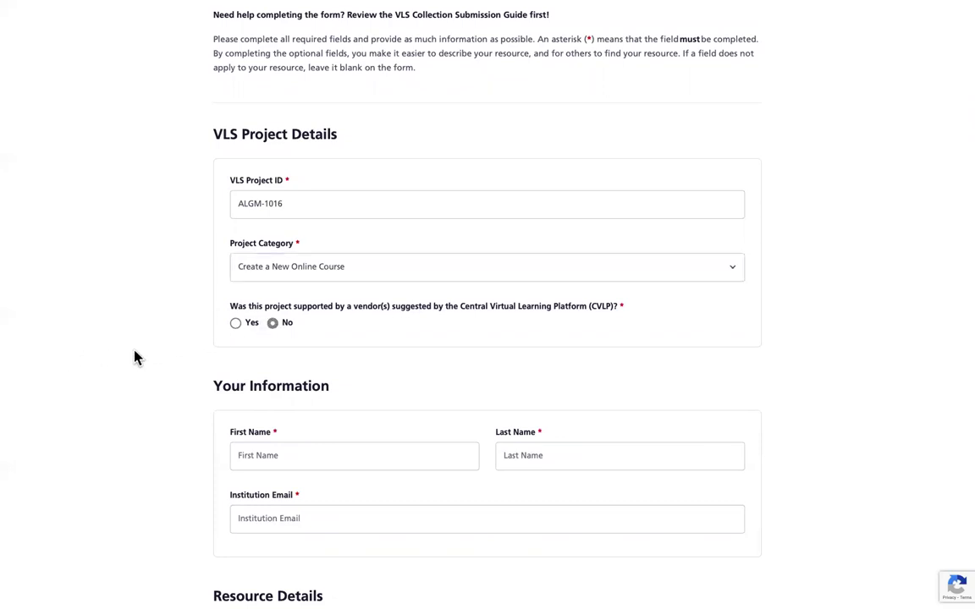
{"action": "left_click", "coordinate": [235, 324]}
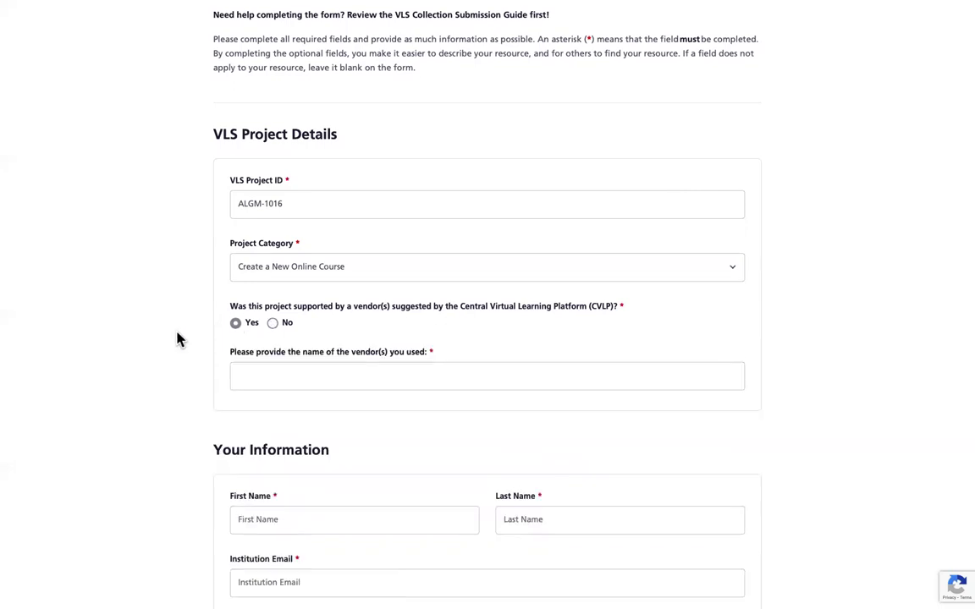
{"action": "left_click", "coordinate": [272, 323]}
Step: Enter the submitter's first name, last name and institution email address
{"action": "scroll", "coordinate": [176, 351], "scroll_direction": "down", "scroll_amount": 1}
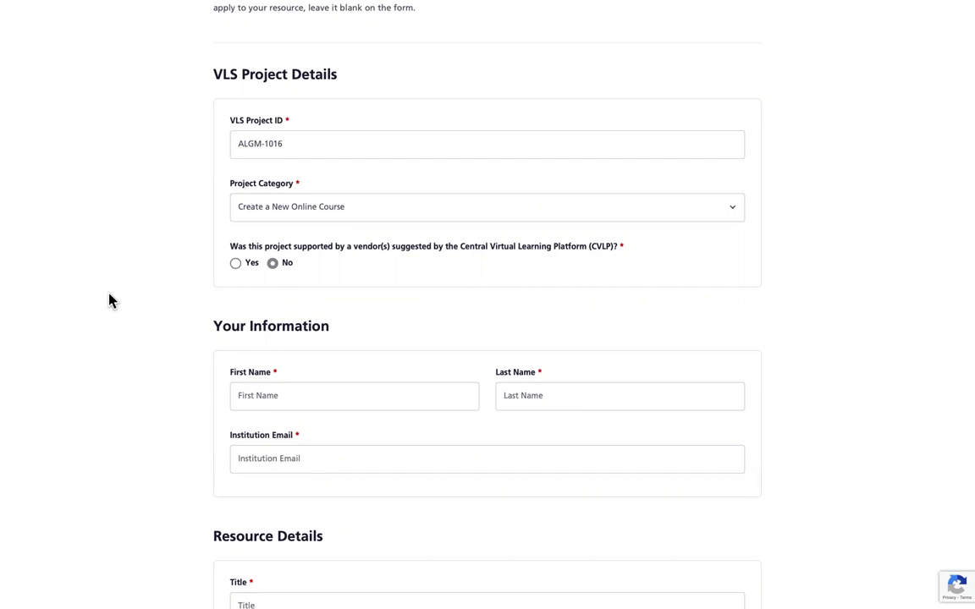
{"action": "left_click", "coordinate": [300, 399]}
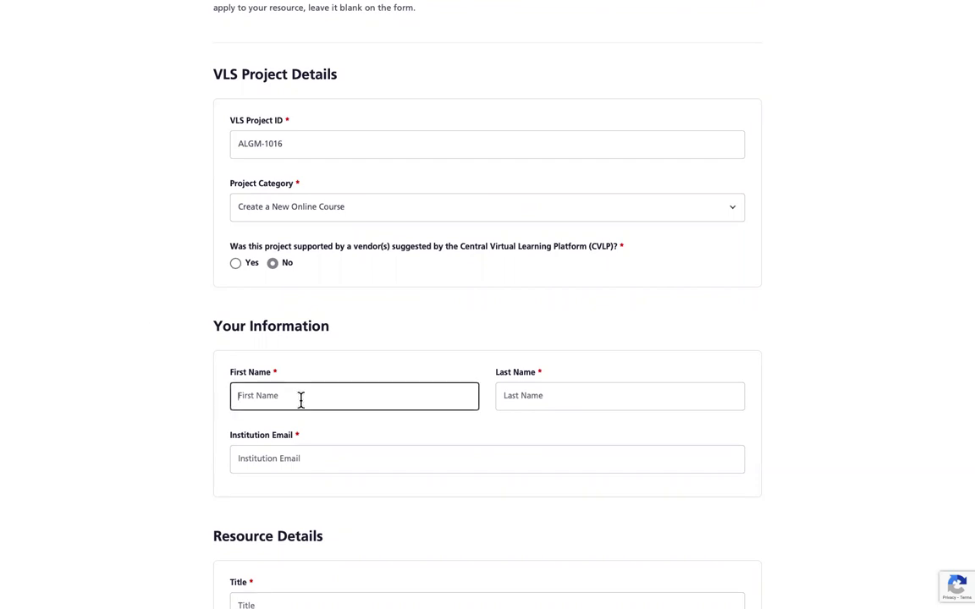
{"action": "key", "text": "Tab"}
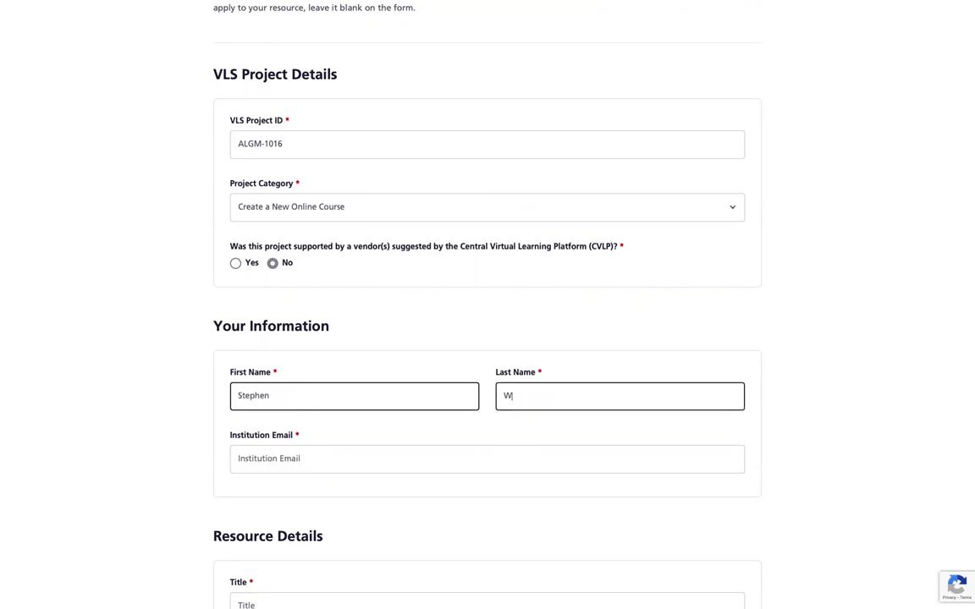
{"action": "key", "text": "Tab"}
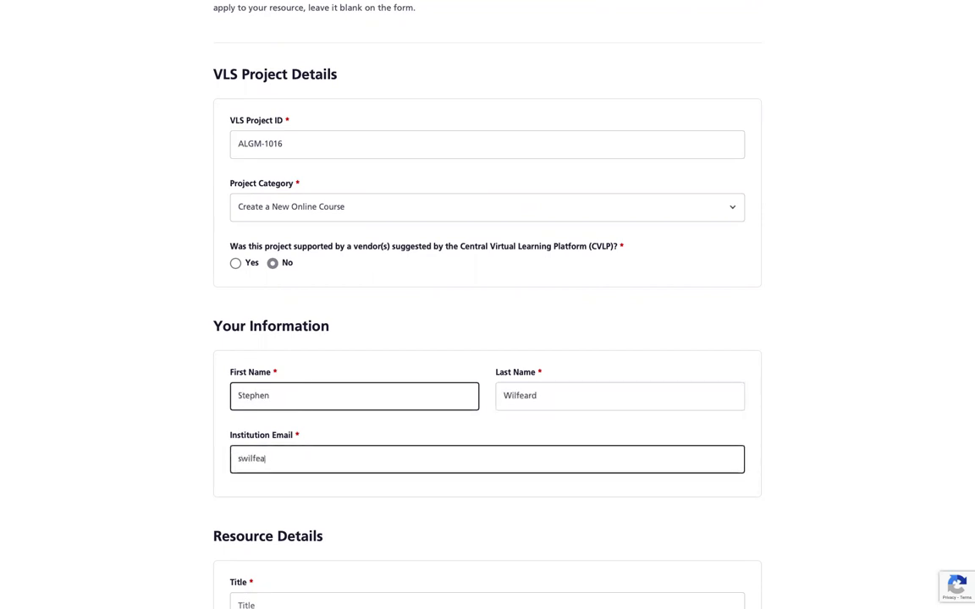
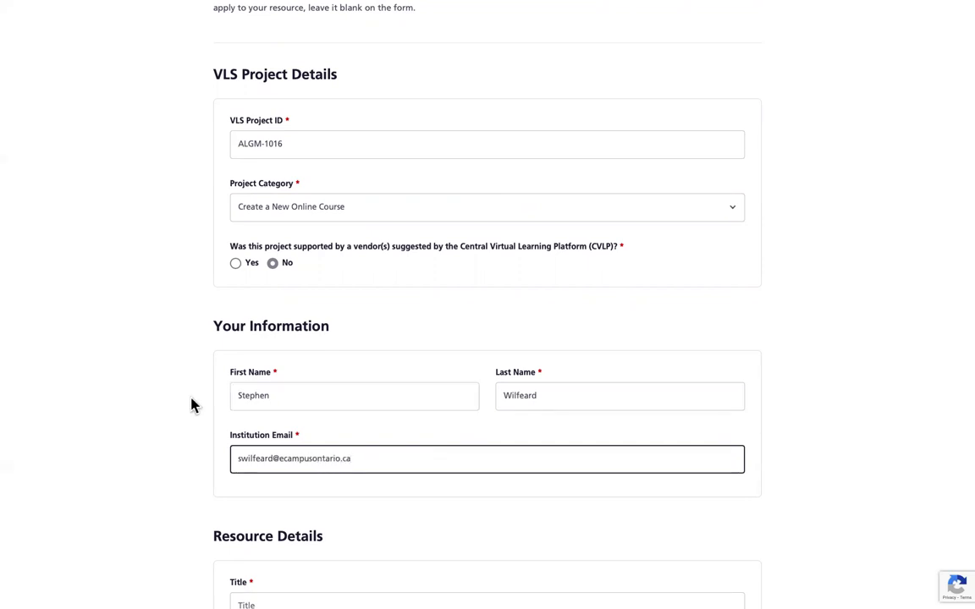
{"action": "scroll", "coordinate": [193, 406], "scroll_direction": "down", "scroll_amount": 1}
{"action": "scroll", "coordinate": [193, 406], "scroll_direction": "down", "scroll_amount": 1}
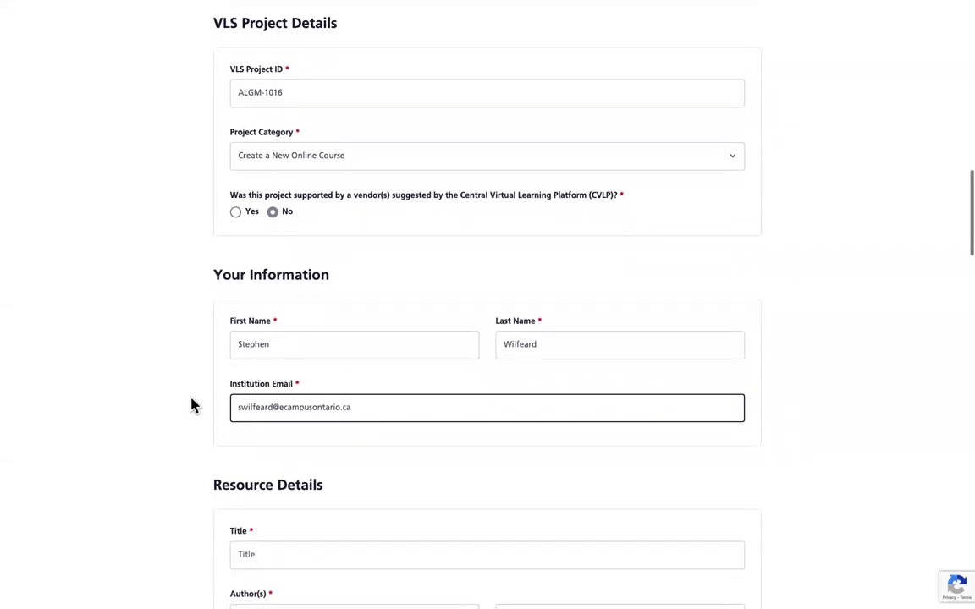
{"action": "scroll", "coordinate": [193, 406], "scroll_direction": "down", "scroll_amount": 1}
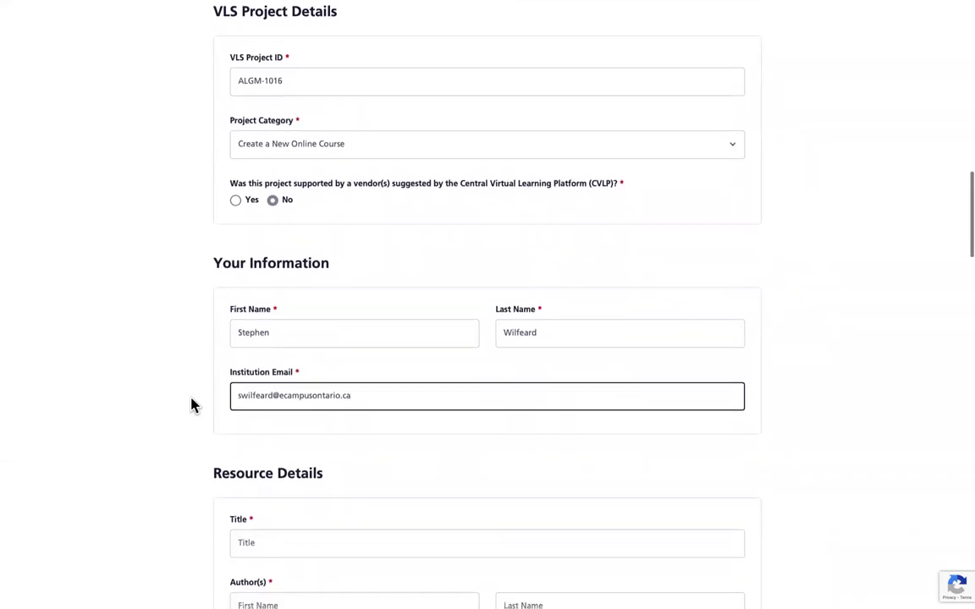
{"action": "scroll", "coordinate": [193, 406], "scroll_direction": "down", "scroll_amount": 3}
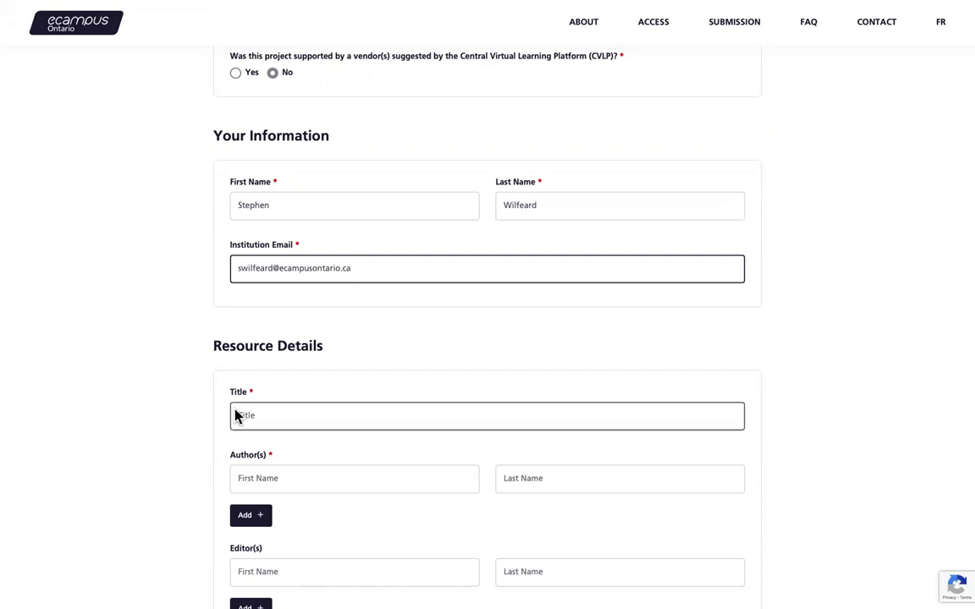
Step: Title the resource 'Essentials of Linguistics' and enter the author's first and last name
{"action": "scroll", "coordinate": [235, 415], "scroll_direction": "down", "scroll_amount": 1}
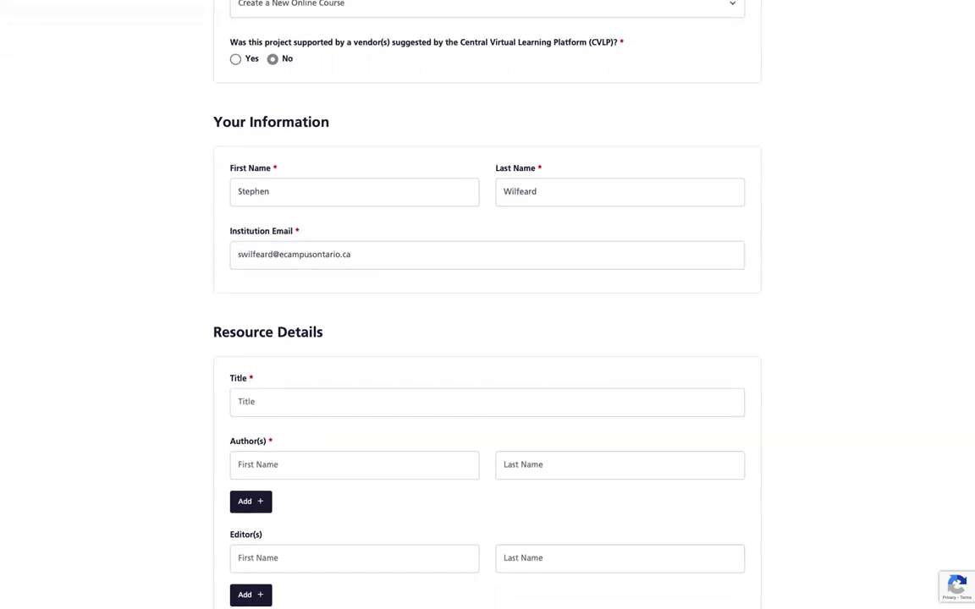
{"action": "left_click", "coordinate": [252, 401]}
{"action": "type", "text": "Essentials of Linguistics"}
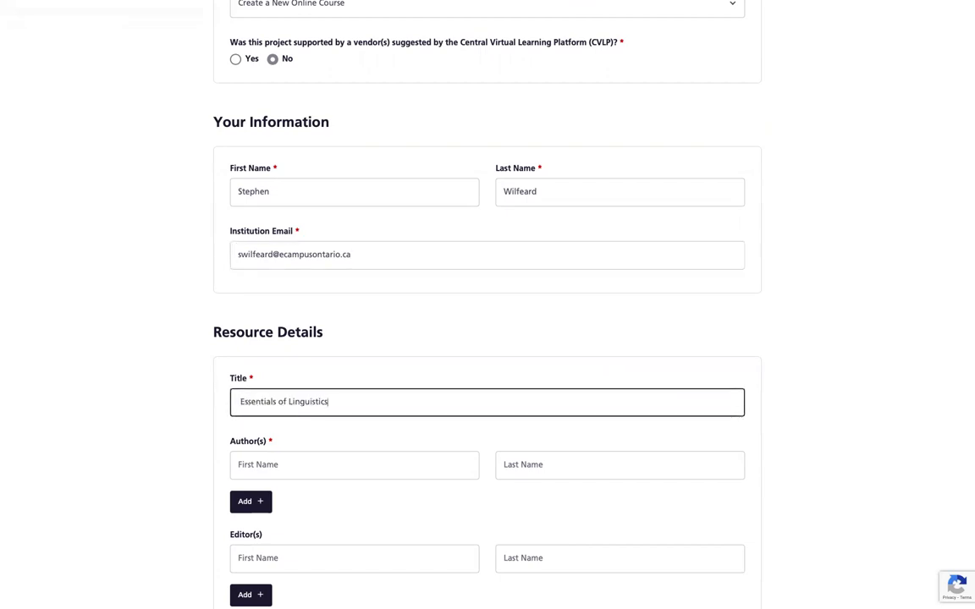
{"action": "scroll", "coordinate": [164, 422], "scroll_direction": "down", "scroll_amount": 2}
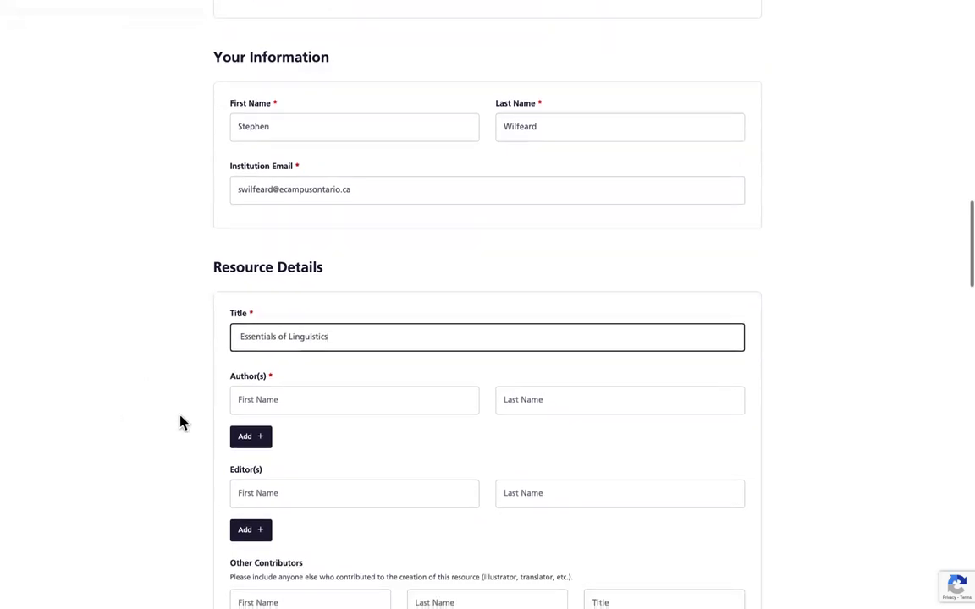
{"action": "left_click", "coordinate": [265, 398]}
{"action": "type", "text": "Catherine"}
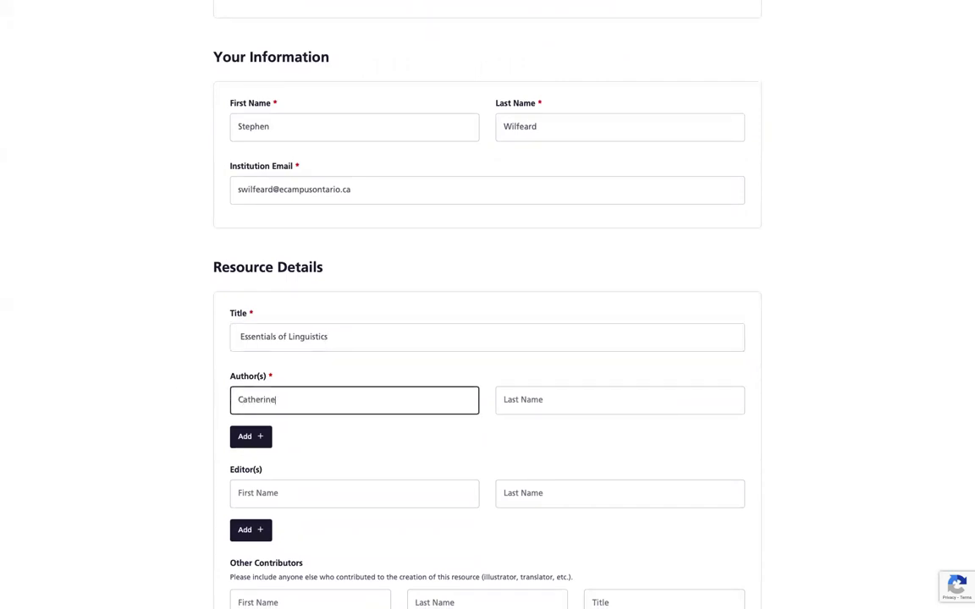
{"action": "left_click", "coordinate": [619, 399]}
{"action": "type", "text": "Anderson"}
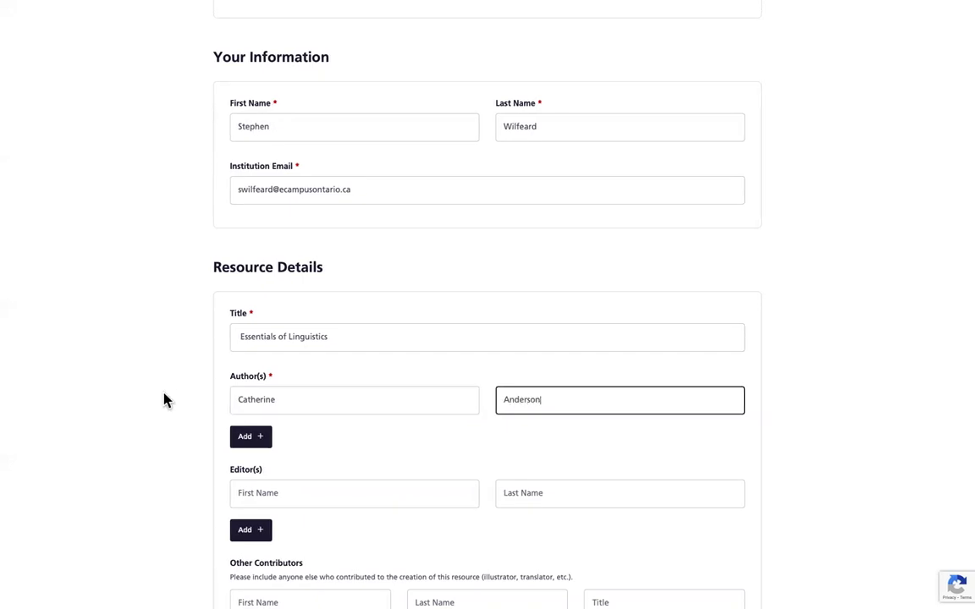
Step: Add two extra author rows, then remove both empty rows, leaving a single author
{"action": "scroll", "coordinate": [163, 400], "scroll_direction": "down", "scroll_amount": 1}
{"action": "left_click", "coordinate": [259, 425]}
{"action": "scroll", "coordinate": [103, 392], "scroll_direction": "down", "scroll_amount": 1}
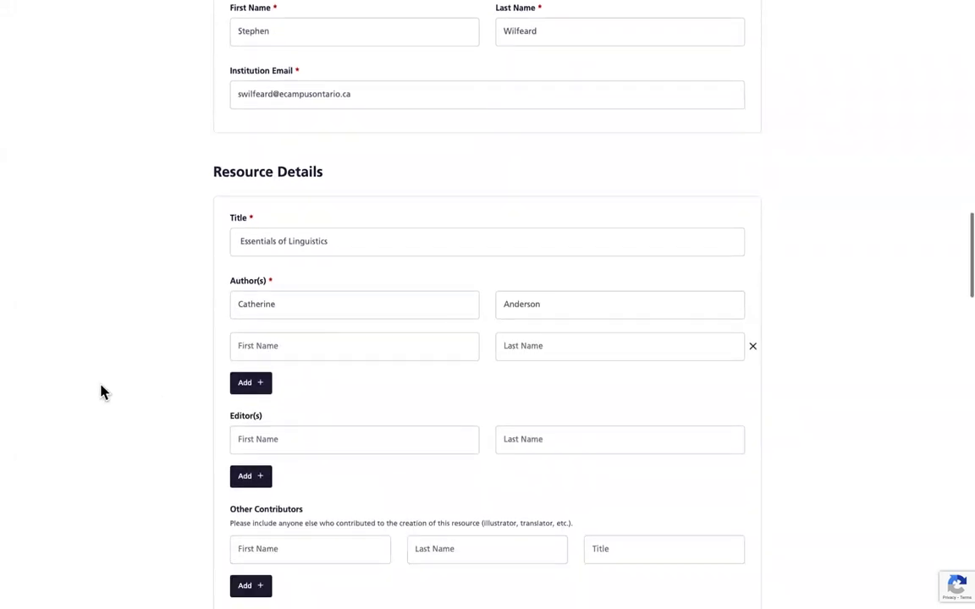
{"action": "left_click", "coordinate": [259, 384]}
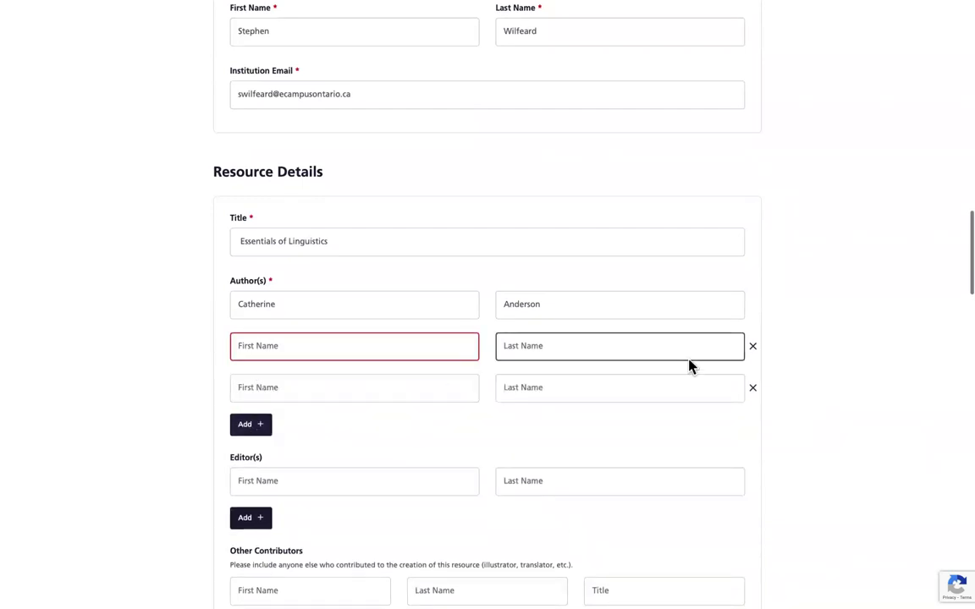
{"action": "left_click", "coordinate": [752, 388]}
{"action": "left_click", "coordinate": [753, 347]}
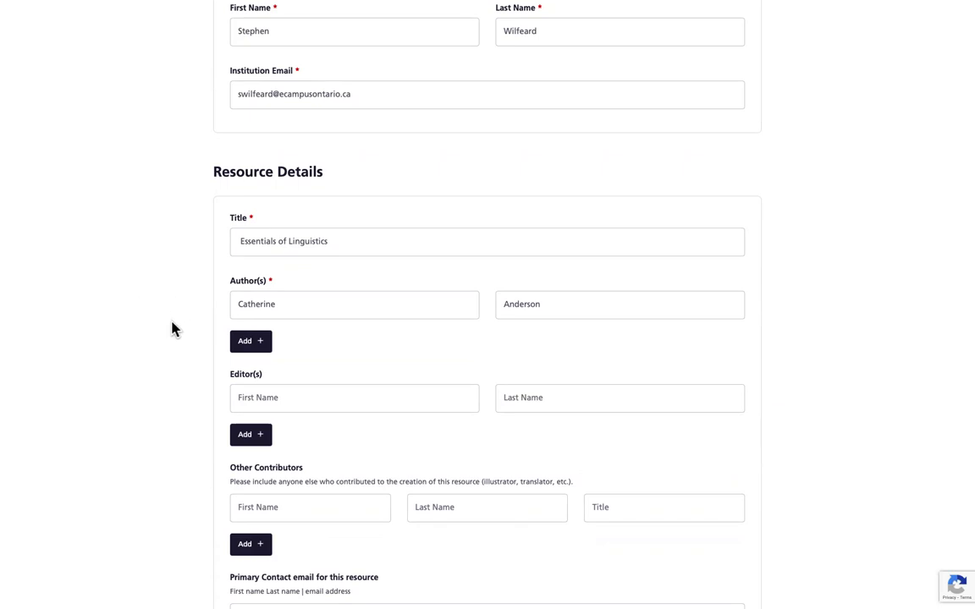
{"action": "left_click", "coordinate": [307, 391]}
{"action": "scroll", "coordinate": [307, 390], "scroll_direction": "down", "scroll_amount": 1}
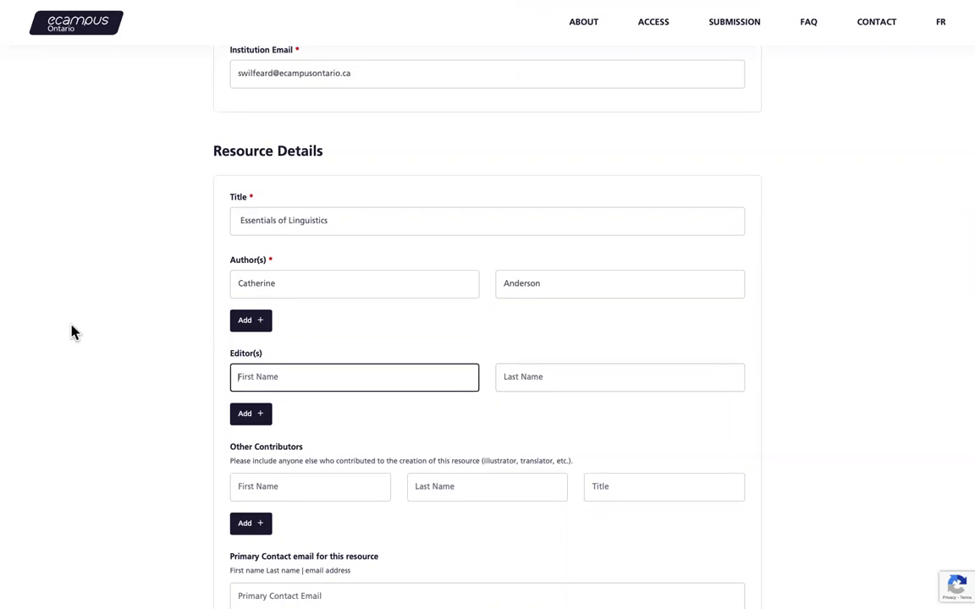
{"action": "scroll", "coordinate": [71, 333], "scroll_direction": "down", "scroll_amount": 2}
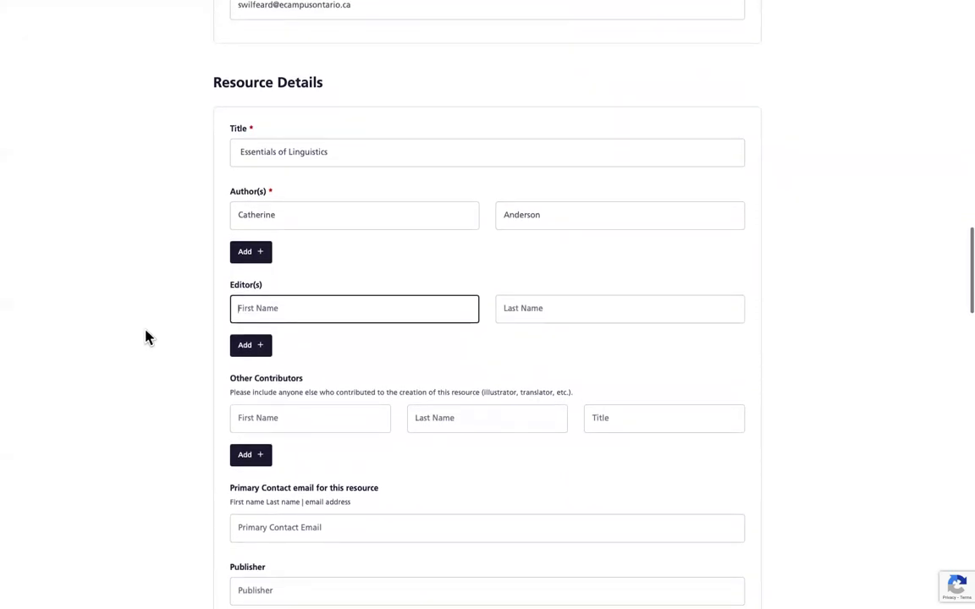
{"action": "scroll", "coordinate": [146, 333], "scroll_direction": "down", "scroll_amount": 1}
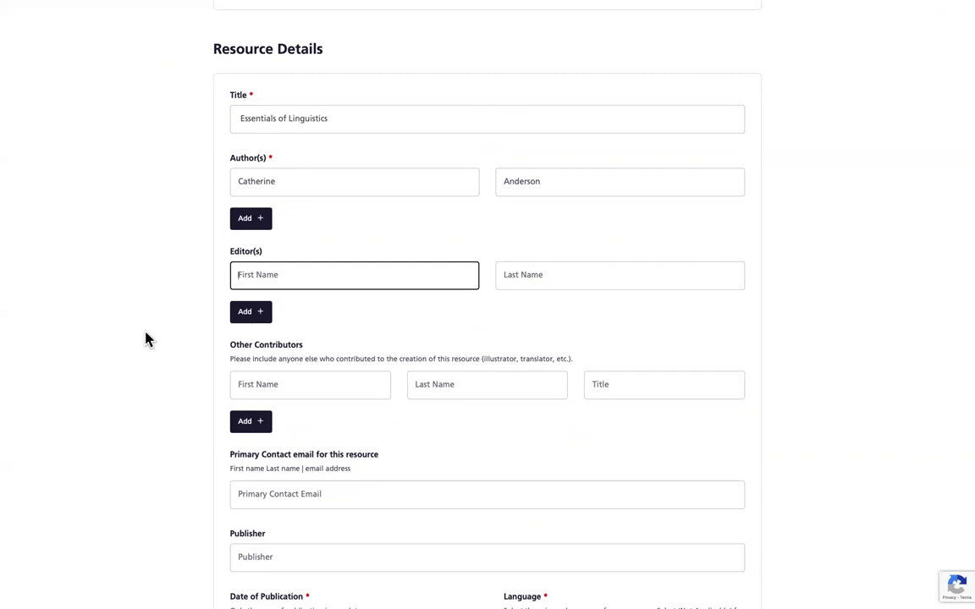
{"action": "scroll", "coordinate": [145, 338], "scroll_direction": "down", "scroll_amount": 3}
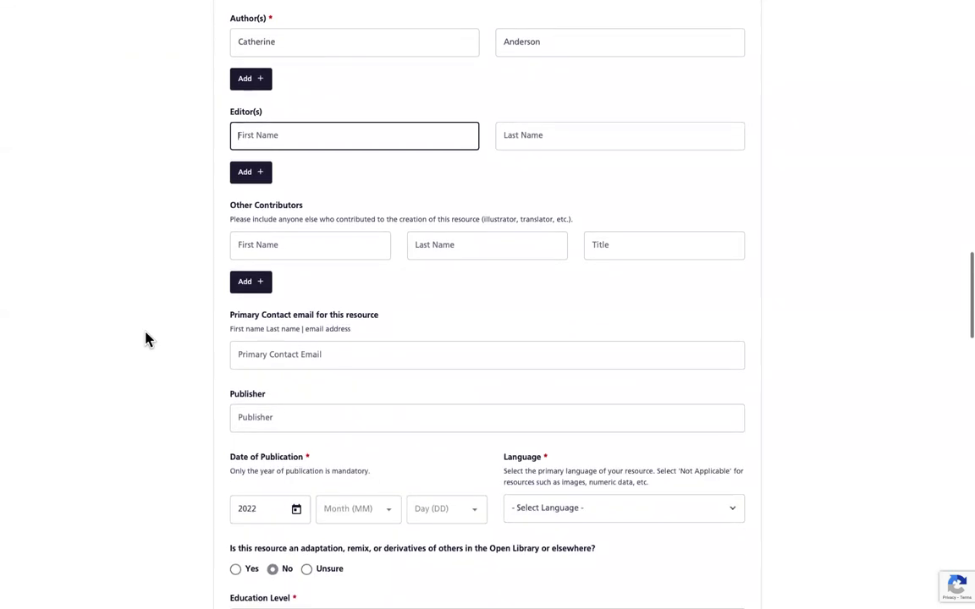
Step: Enter 'Open Education Lab, Ontario Tech University' as the publisher, fixing typos while typing
{"action": "left_click", "coordinate": [332, 355]}
{"action": "scroll", "coordinate": [333, 356], "scroll_direction": "up", "scroll_amount": 1}
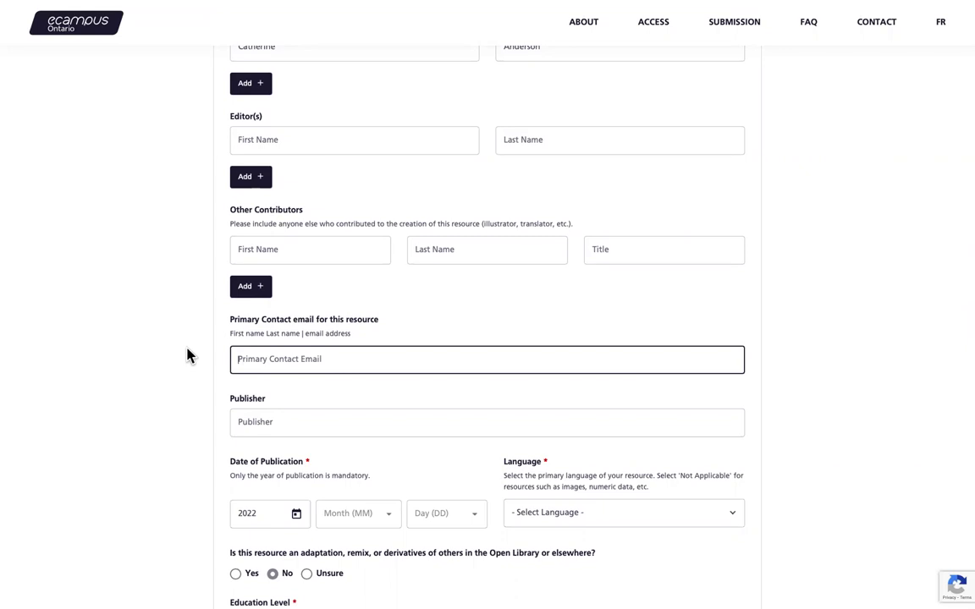
{"action": "scroll", "coordinate": [167, 373], "scroll_direction": "down", "scroll_amount": 1}
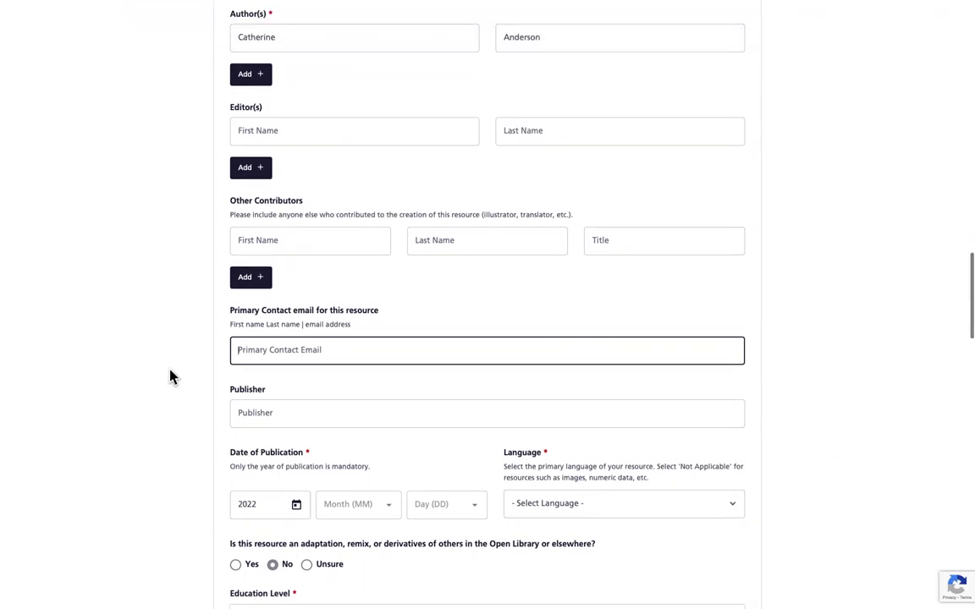
{"action": "left_click", "coordinate": [281, 383]}
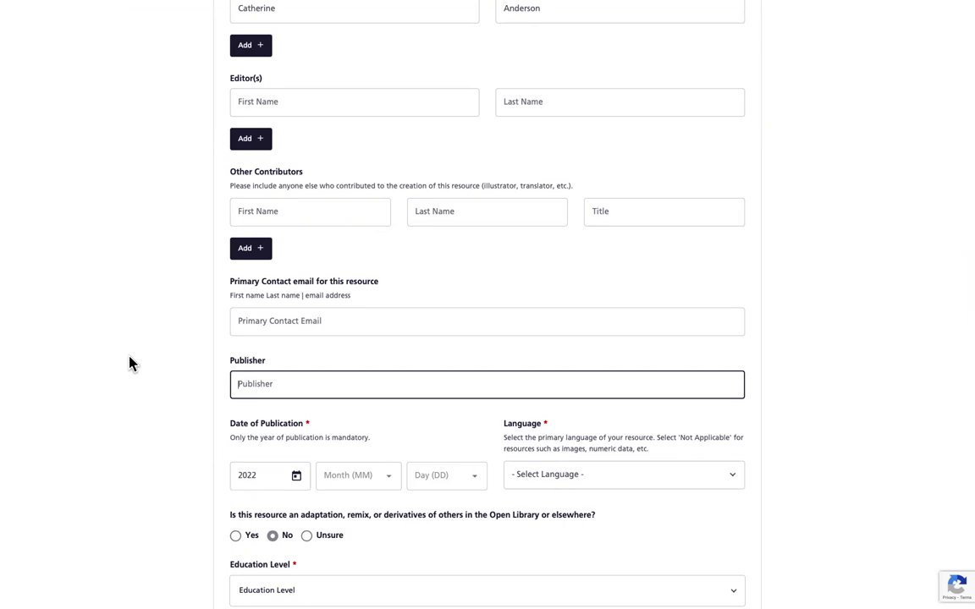
{"action": "type", "text": "Open Education Lab, Ontario Te"}
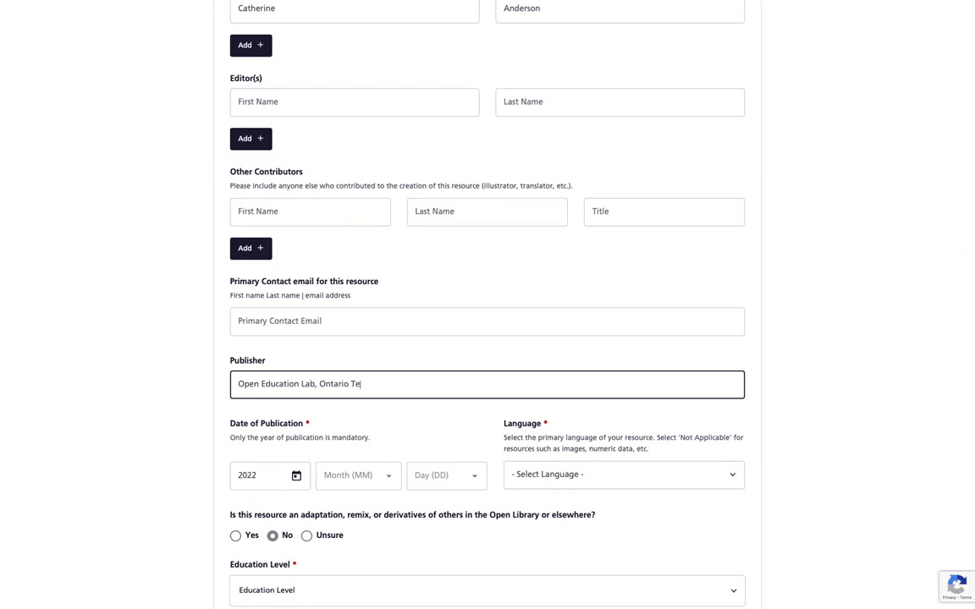
{"action": "type", "text": "ch University"}
Step: Set the publication month to 02, day to 07, and the language to English
{"action": "scroll", "coordinate": [124, 412], "scroll_direction": "down", "scroll_amount": 2}
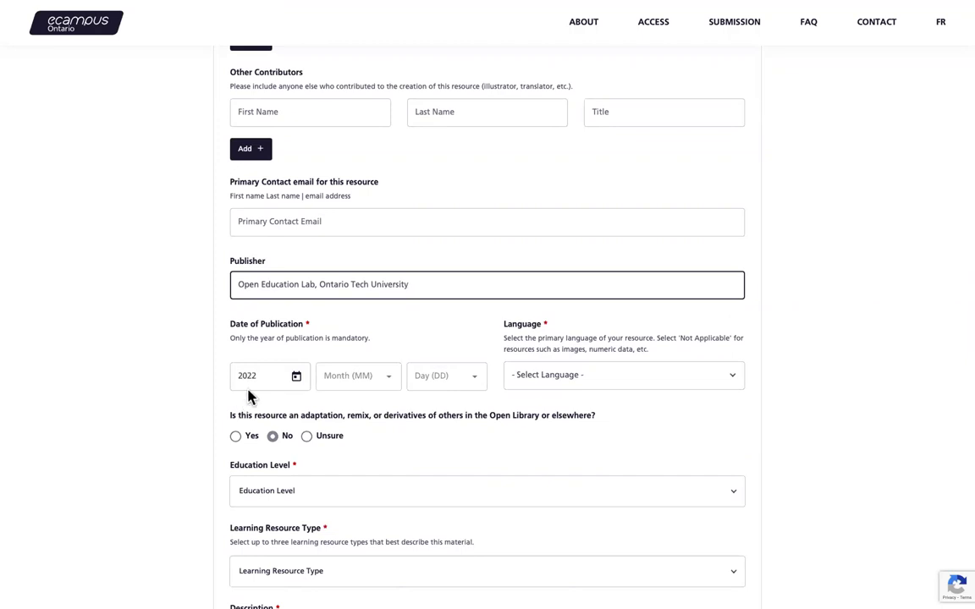
{"action": "left_click", "coordinate": [362, 381]}
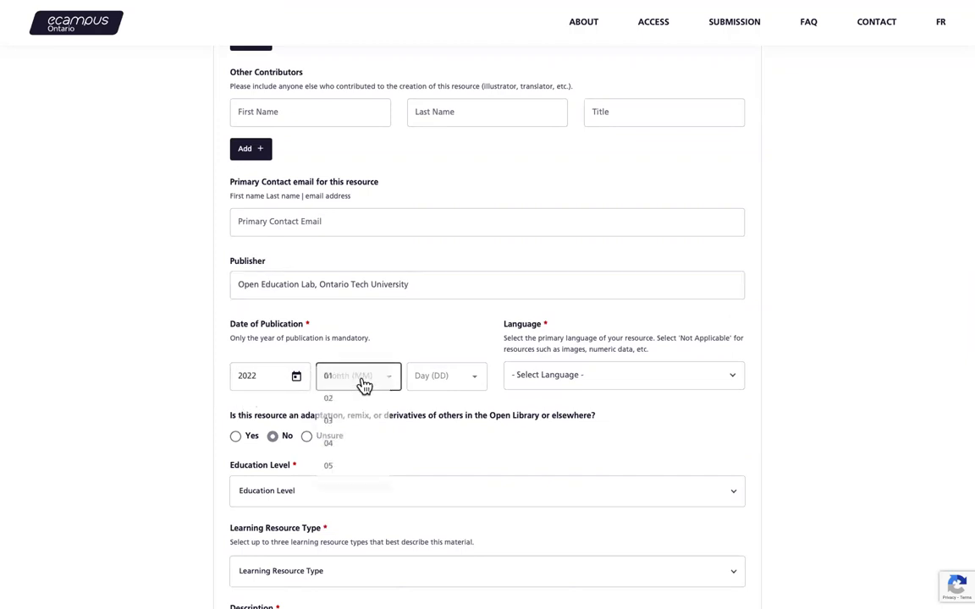
{"action": "left_click", "coordinate": [336, 399]}
{"action": "left_click", "coordinate": [453, 375]}
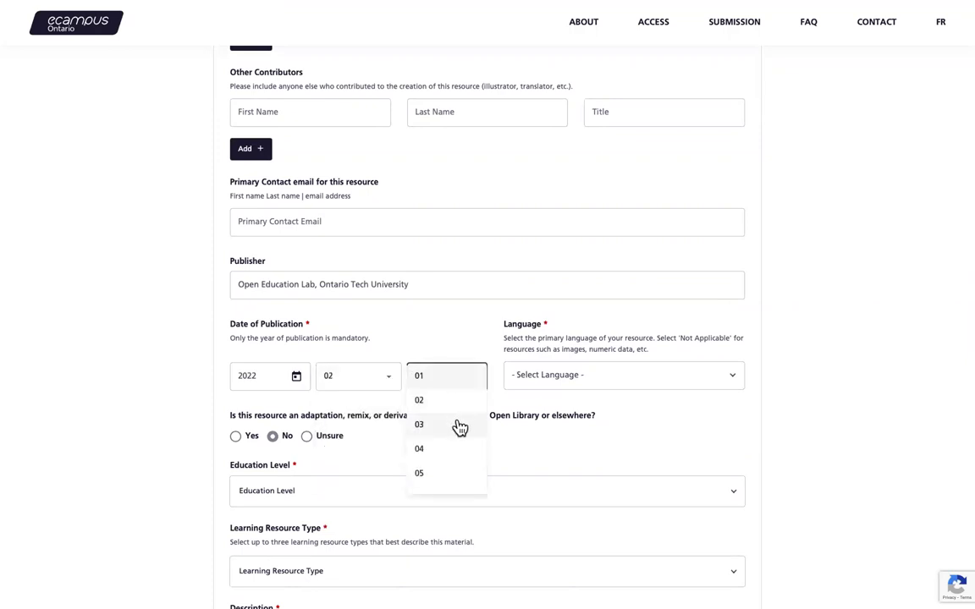
{"action": "scroll", "coordinate": [436, 474], "scroll_direction": "down", "scroll_amount": 1}
{"action": "scroll", "coordinate": [436, 475], "scroll_direction": "down", "scroll_amount": 1}
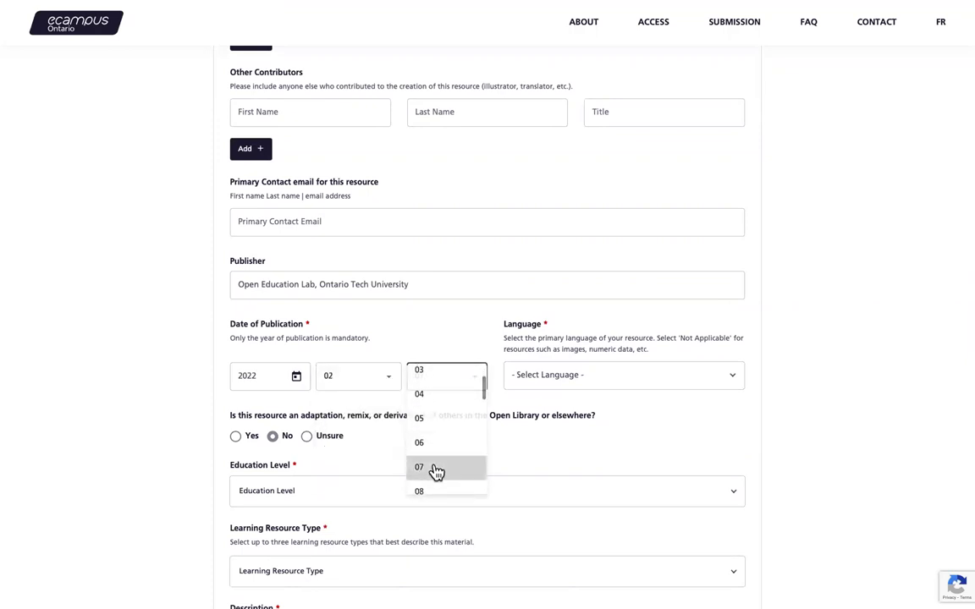
{"action": "left_click", "coordinate": [435, 472]}
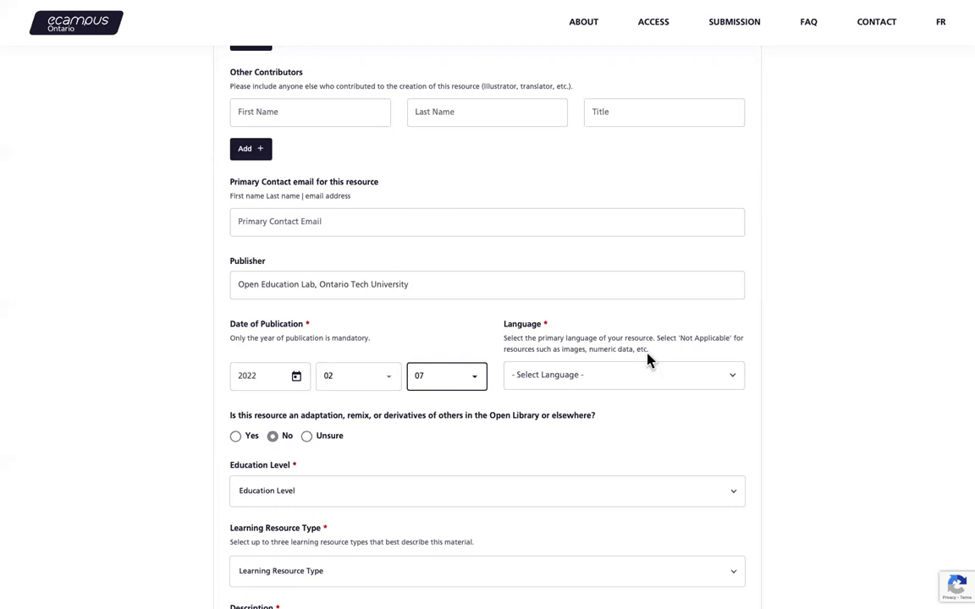
{"action": "left_click", "coordinate": [629, 377]}
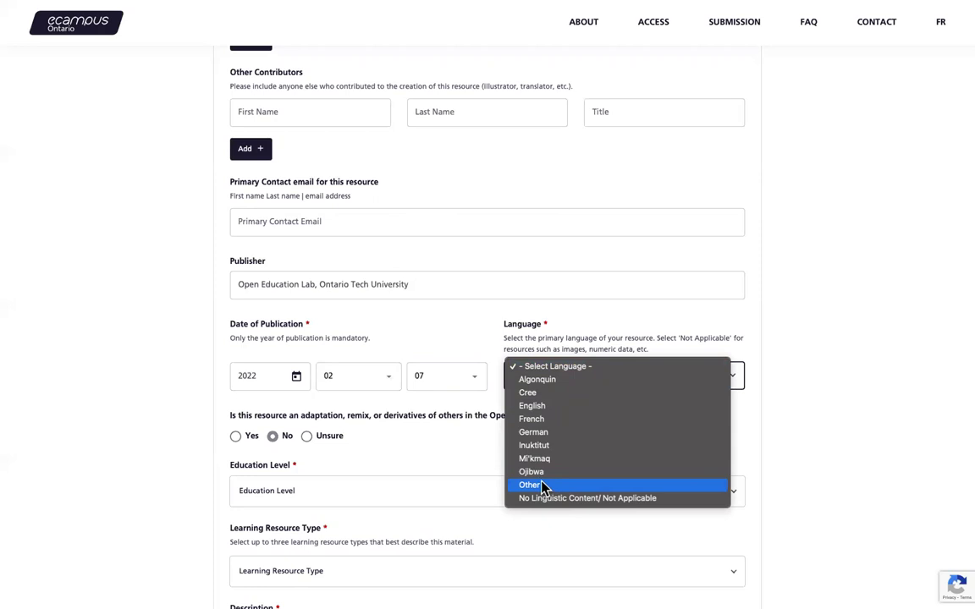
{"action": "left_click", "coordinate": [555, 409]}
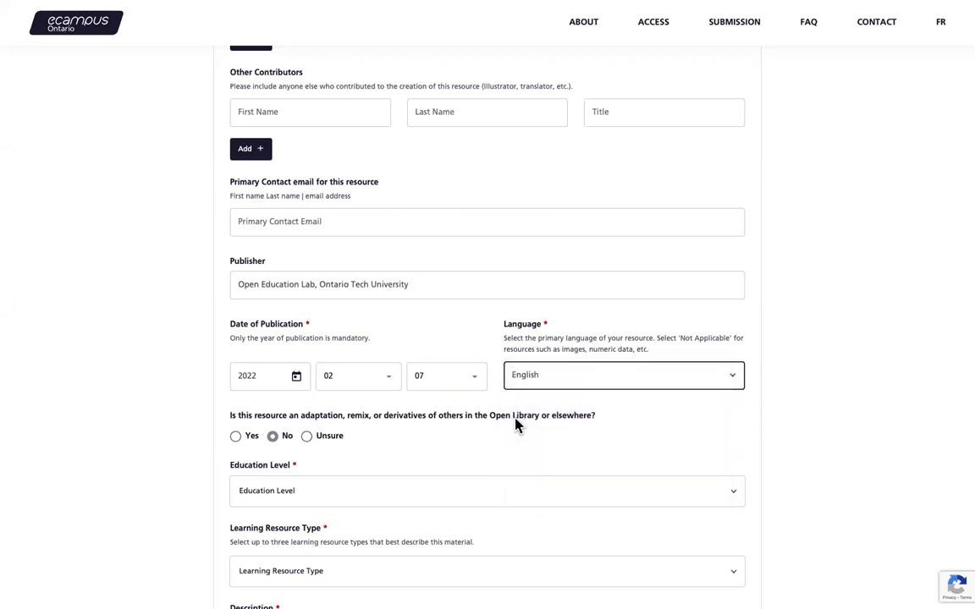
Step: Try Unsure and Yes on the adaptation question, then leave it answered No
{"action": "scroll", "coordinate": [518, 428], "scroll_direction": "down", "scroll_amount": 3}
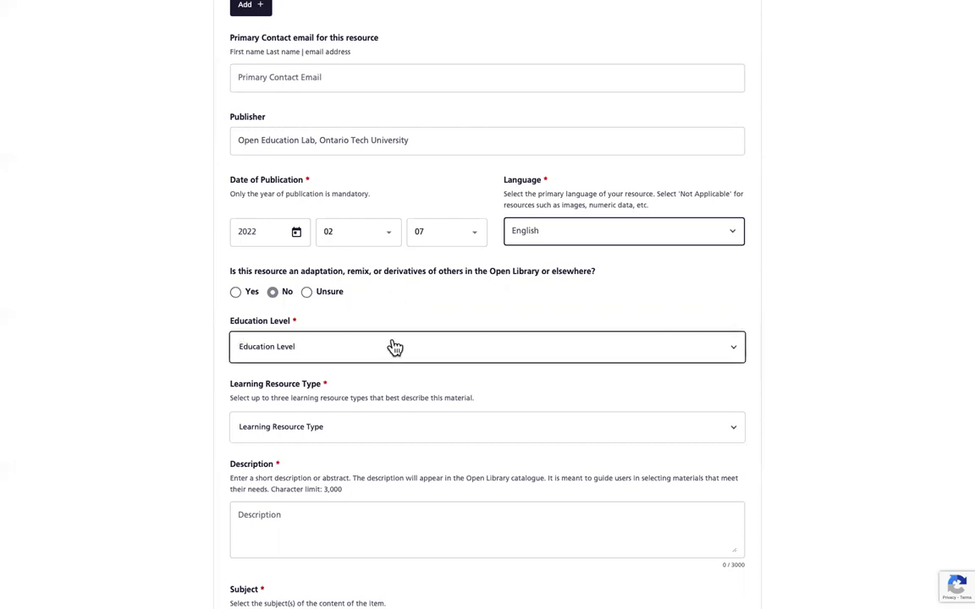
{"action": "scroll", "coordinate": [355, 334], "scroll_direction": "down", "scroll_amount": 1}
{"action": "left_click", "coordinate": [310, 266]}
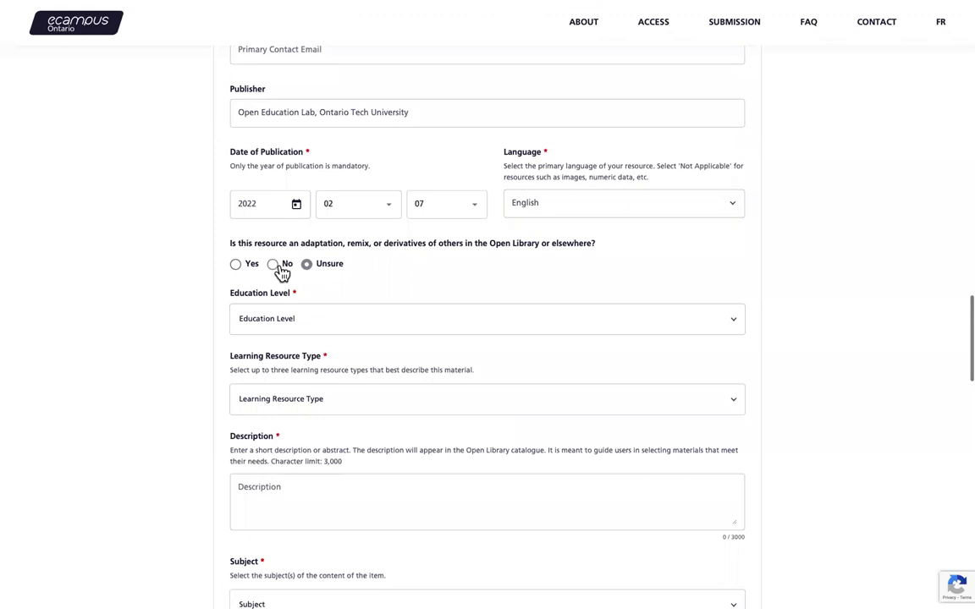
{"action": "left_click", "coordinate": [274, 266]}
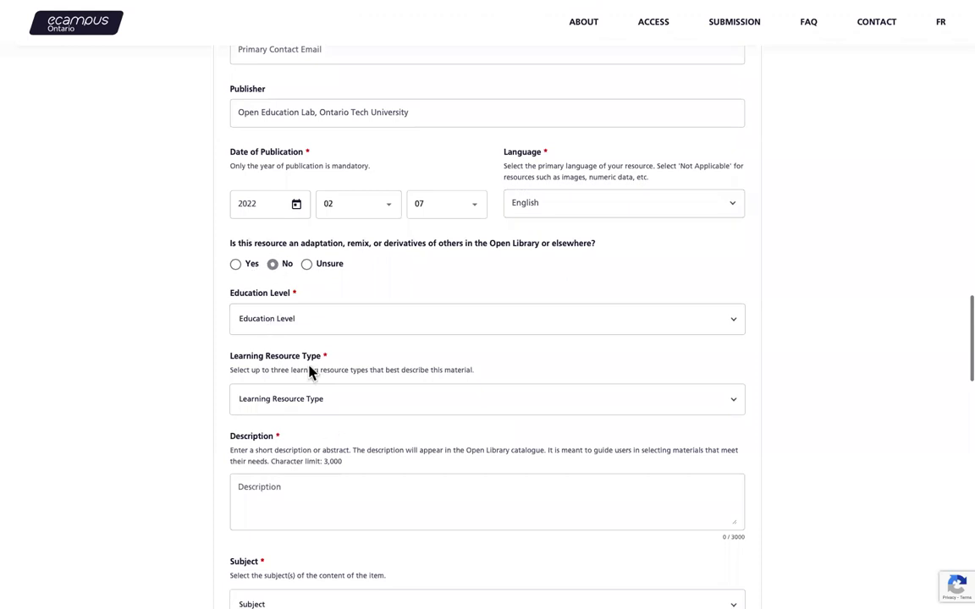
{"action": "left_click", "coordinate": [235, 264]}
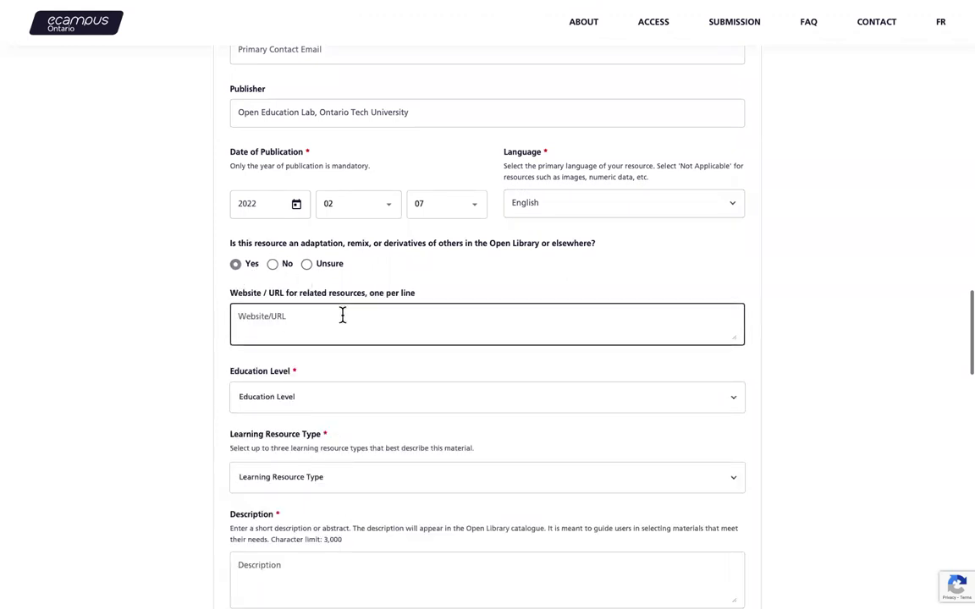
{"action": "scroll", "coordinate": [342, 315], "scroll_direction": "down", "scroll_amount": 1}
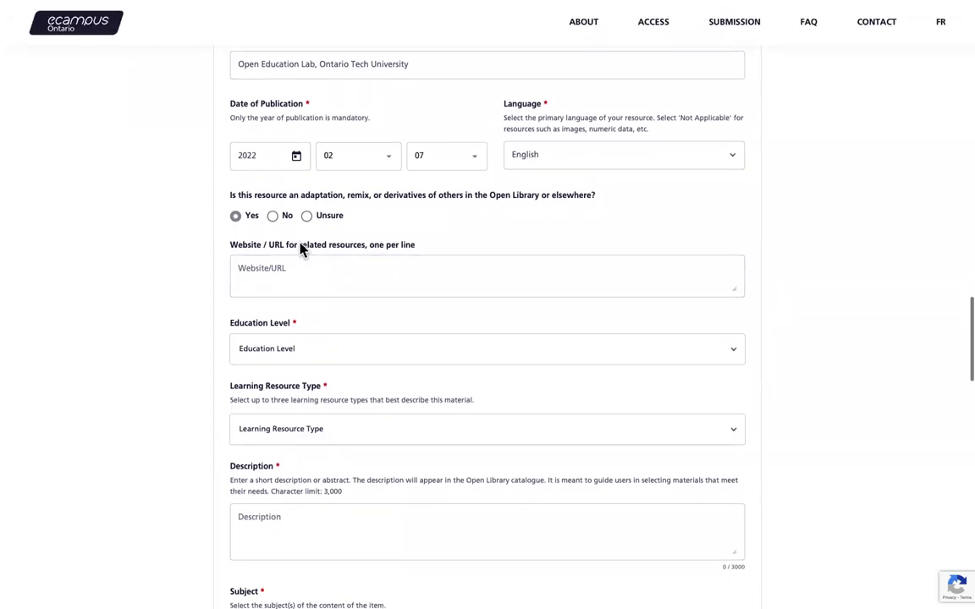
{"action": "left_click", "coordinate": [277, 219]}
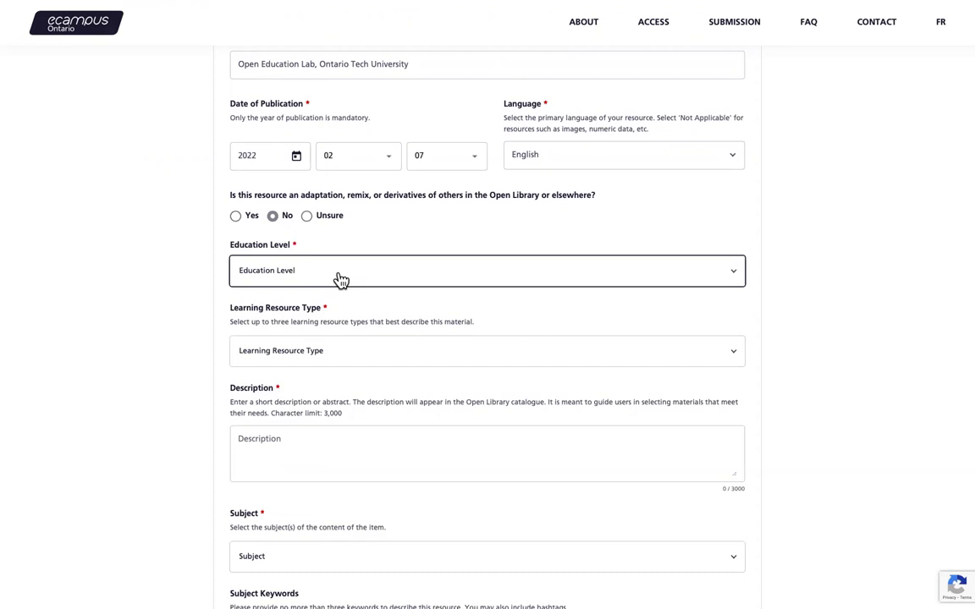
Step: Set the Education Level to University - Undergraduate
{"action": "left_click", "coordinate": [339, 281]}
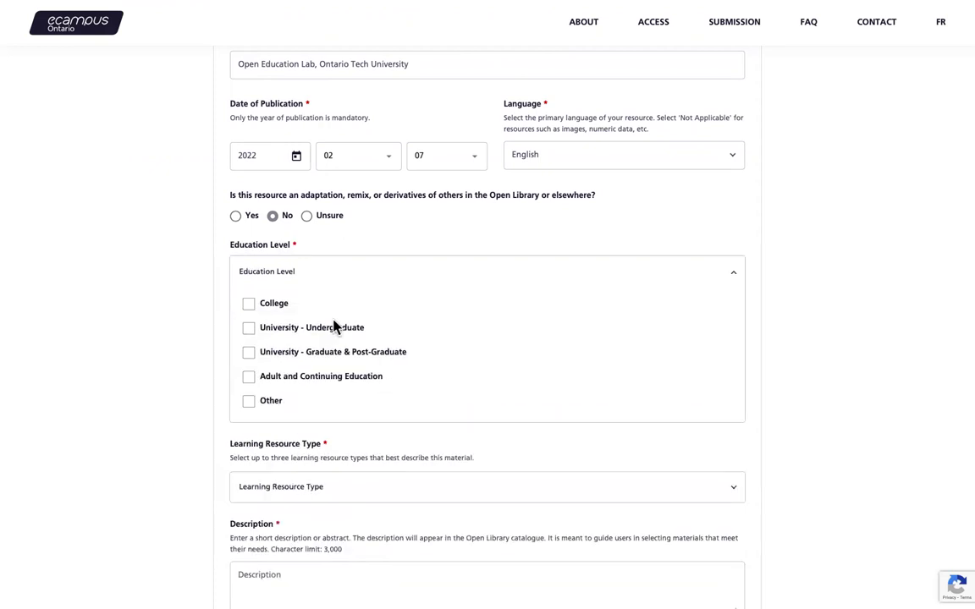
{"action": "left_click", "coordinate": [248, 328]}
{"action": "scroll", "coordinate": [159, 374], "scroll_direction": "down", "scroll_amount": 2}
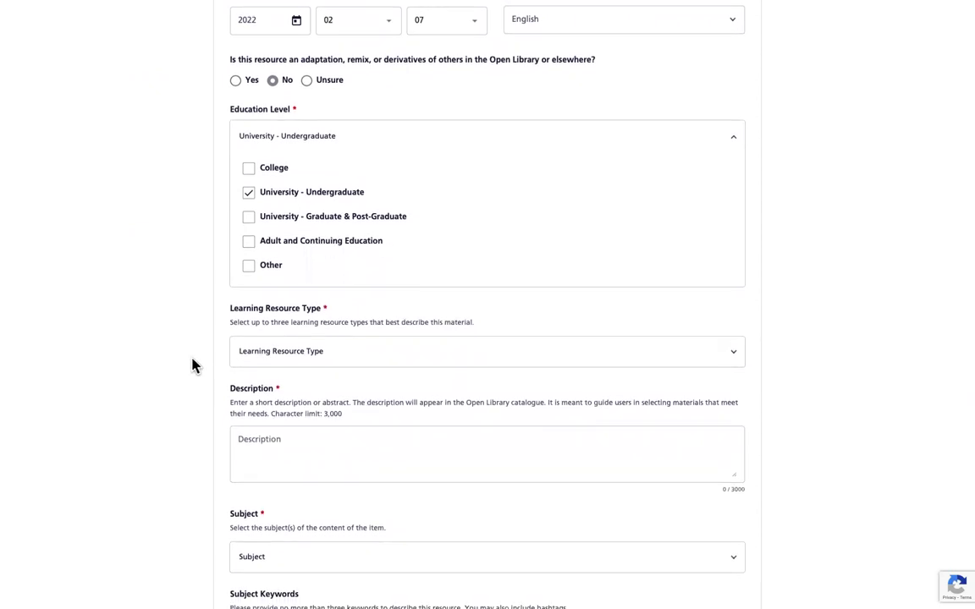
Step: Tick Reference Material and Textbook as the Learning Resource Type
{"action": "left_click", "coordinate": [290, 355]}
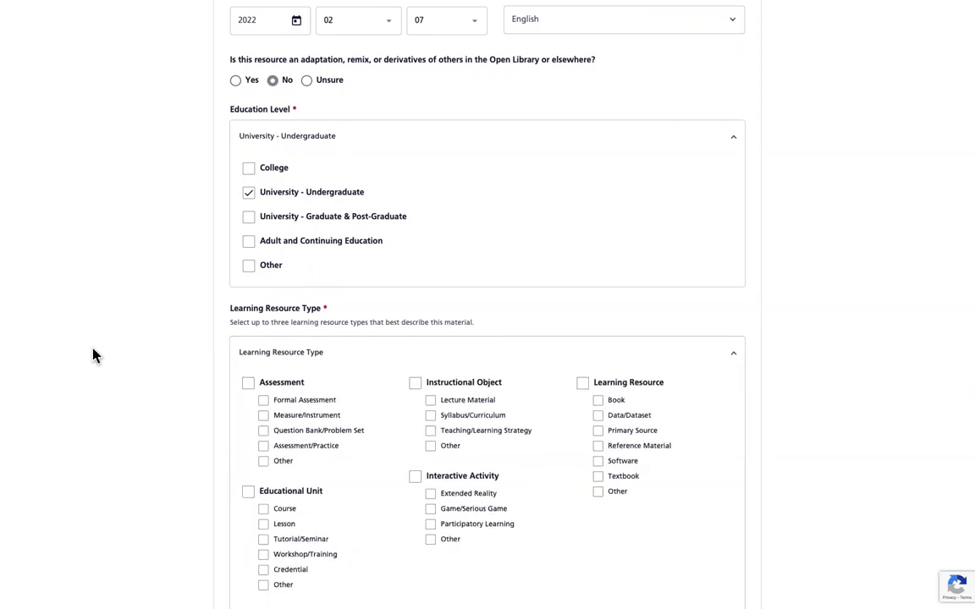
{"action": "scroll", "coordinate": [93, 356], "scroll_direction": "down", "scroll_amount": 1}
{"action": "scroll", "coordinate": [93, 356], "scroll_direction": "down", "scroll_amount": 1}
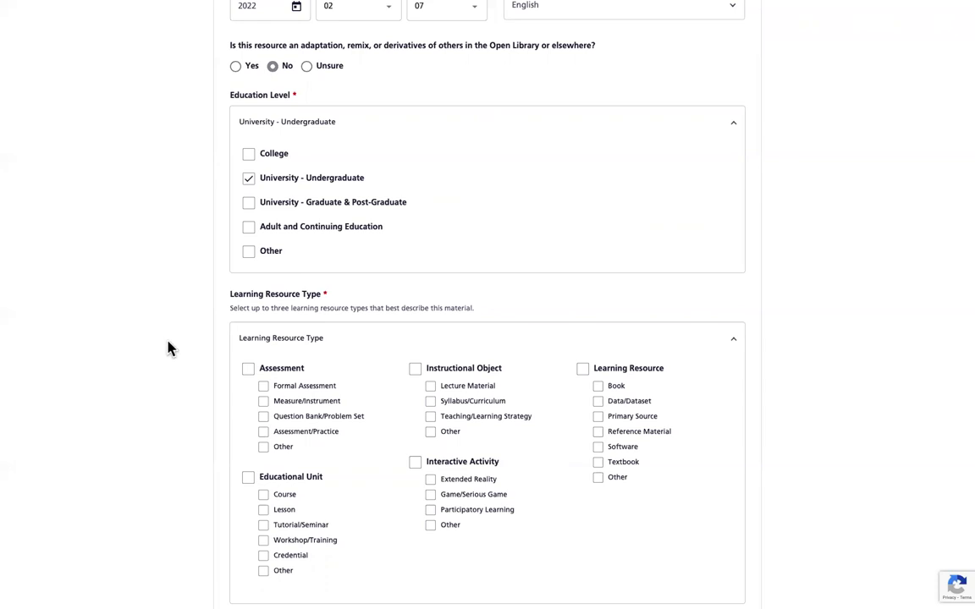
{"action": "scroll", "coordinate": [339, 387], "scroll_direction": "down", "scroll_amount": 1}
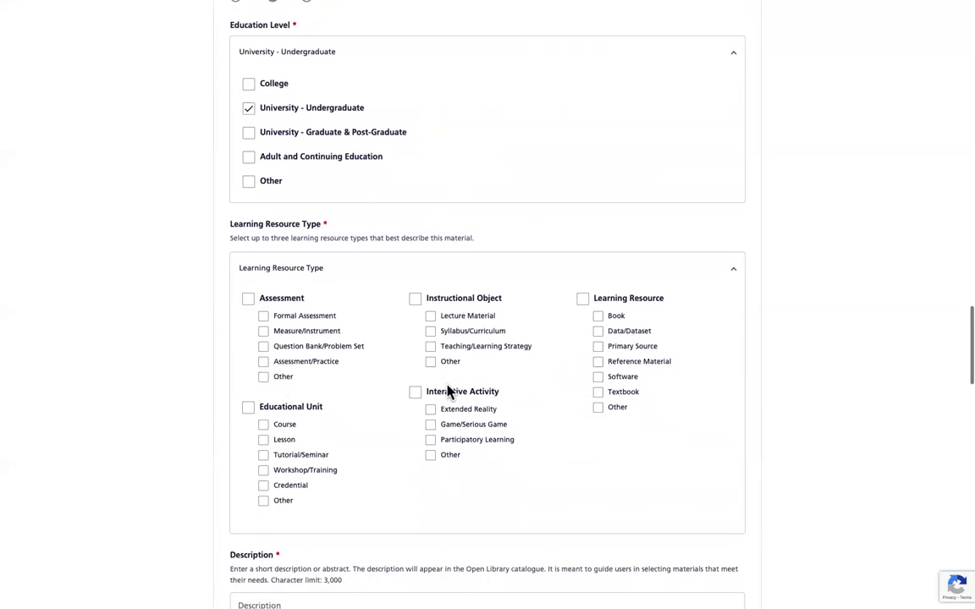
{"action": "left_click", "coordinate": [598, 363]}
{"action": "left_click", "coordinate": [599, 392]}
{"action": "scroll", "coordinate": [131, 381], "scroll_direction": "down", "scroll_amount": 3}
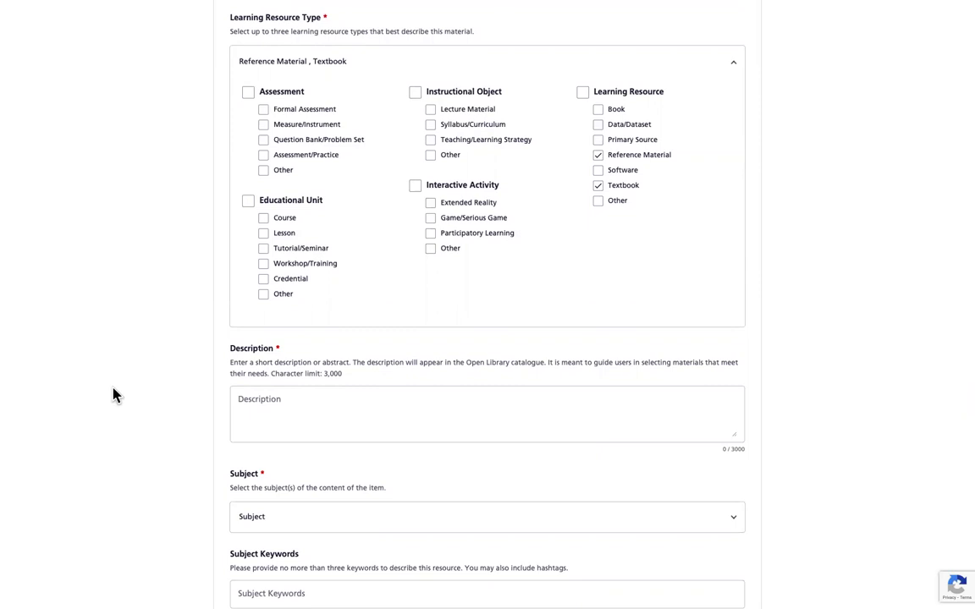
Step: Paste the prepared 795-character Essentials of Linguistics abstract into Description
{"action": "left_click", "coordinate": [292, 401]}
{"action": "key", "text": "ctrl+v"}
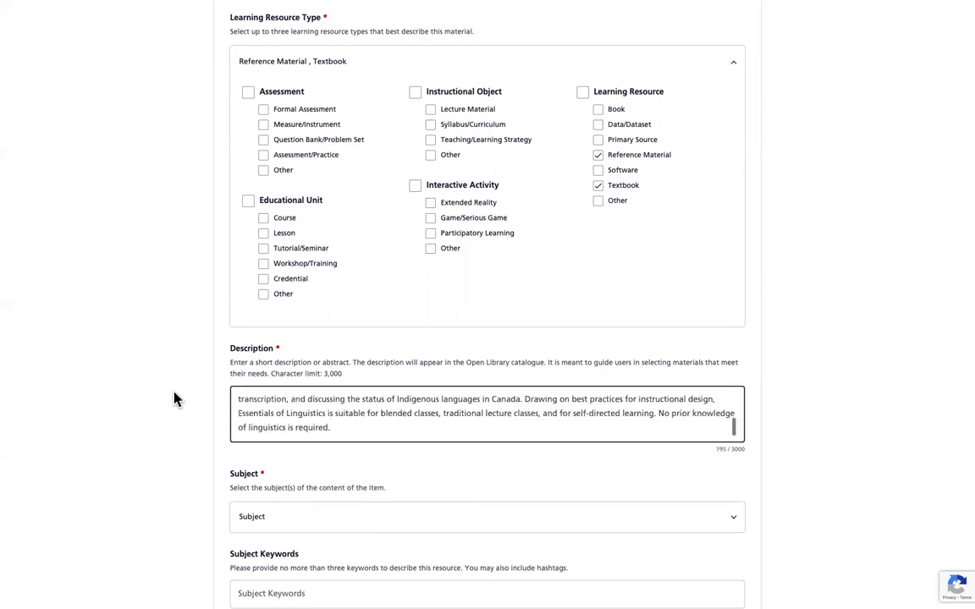
{"action": "scroll", "coordinate": [174, 398], "scroll_direction": "down", "scroll_amount": 3}
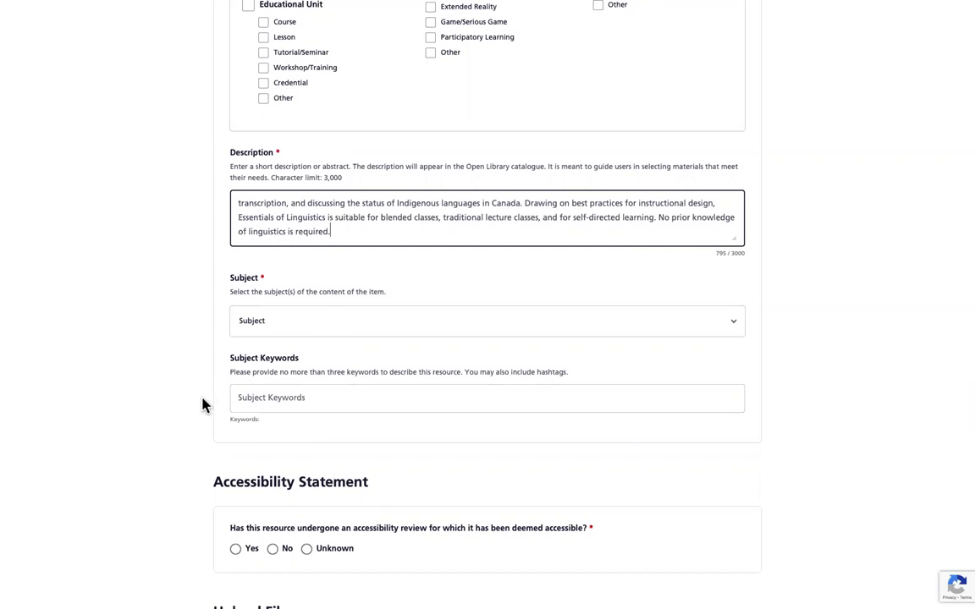
Step: Pick Language & Linguistics and Law & Legal Studies in the Subject list
{"action": "left_click", "coordinate": [368, 324]}
{"action": "scroll", "coordinate": [488, 454], "scroll_direction": "down", "scroll_amount": 2}
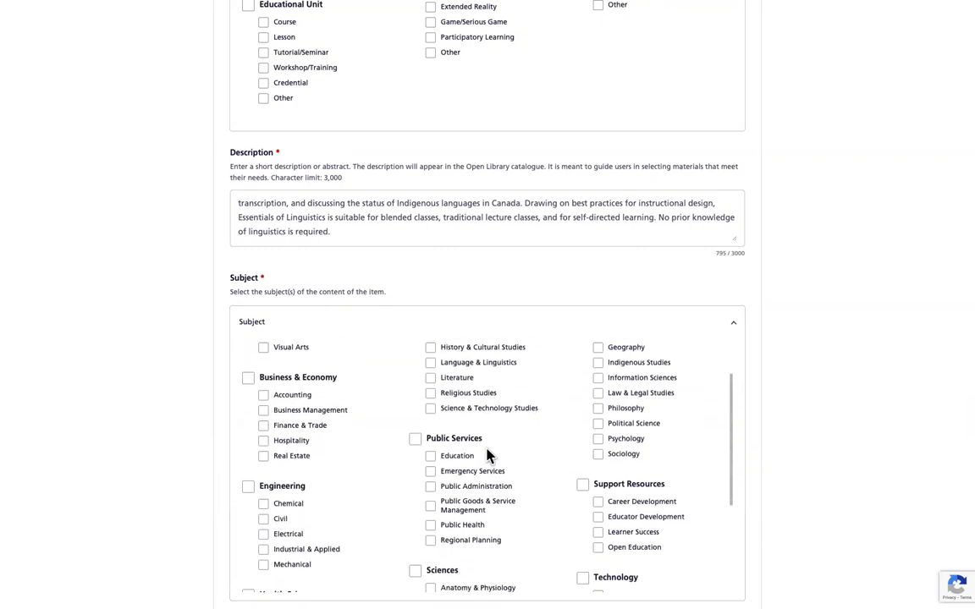
{"action": "scroll", "coordinate": [488, 455], "scroll_direction": "up", "scroll_amount": 1}
{"action": "left_click", "coordinate": [432, 398]}
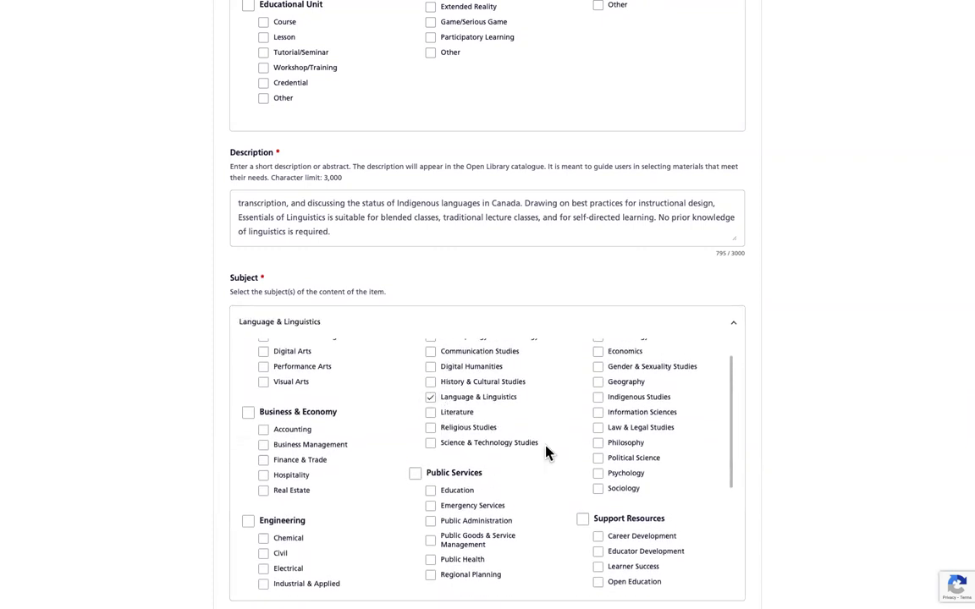
{"action": "scroll", "coordinate": [617, 428], "scroll_direction": "up", "scroll_amount": 1}
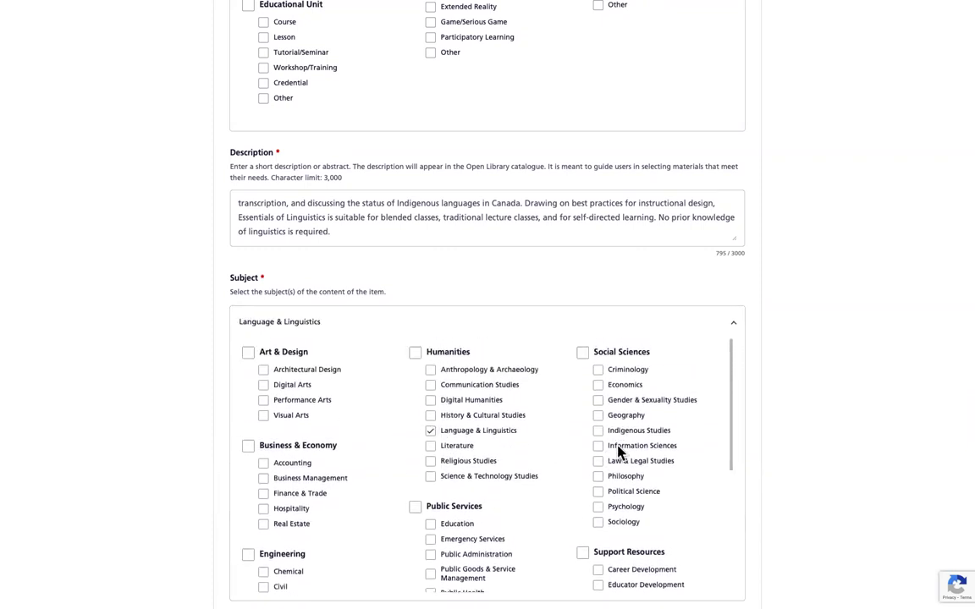
{"action": "left_click", "coordinate": [599, 463]}
{"action": "scroll", "coordinate": [145, 382], "scroll_direction": "down", "scroll_amount": 2}
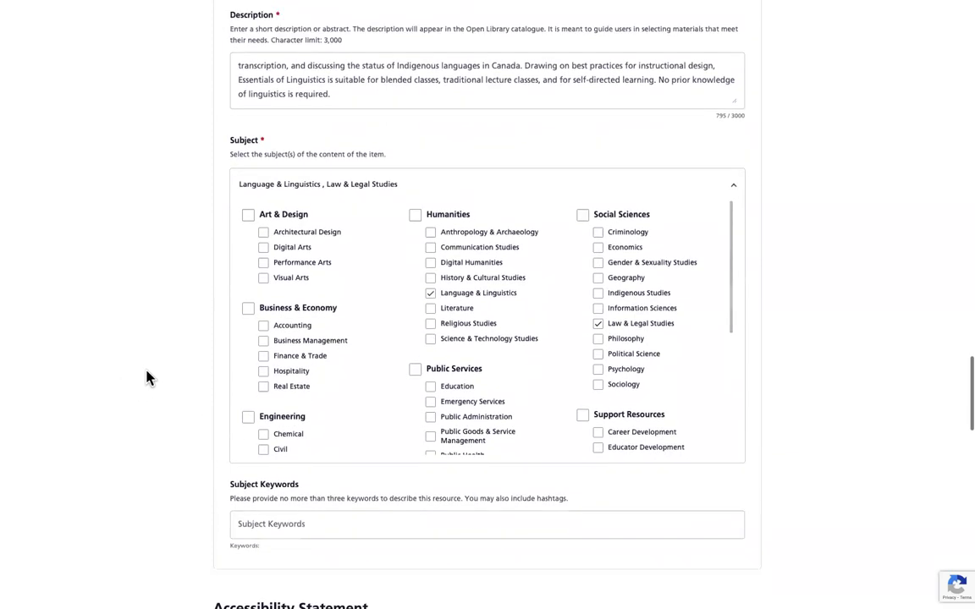
{"action": "scroll", "coordinate": [146, 377], "scroll_direction": "down", "scroll_amount": 2}
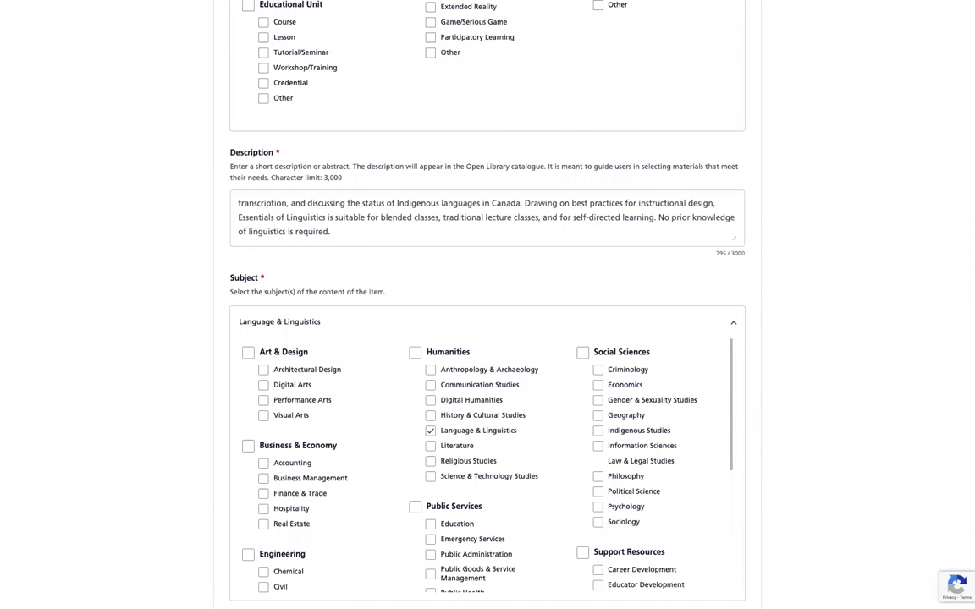
Step: Enter the subject keywords 'Phonology, Semantics, #Morpology' so three keywords are counted
{"action": "scroll", "coordinate": [168, 396], "scroll_direction": "down", "scroll_amount": 5}
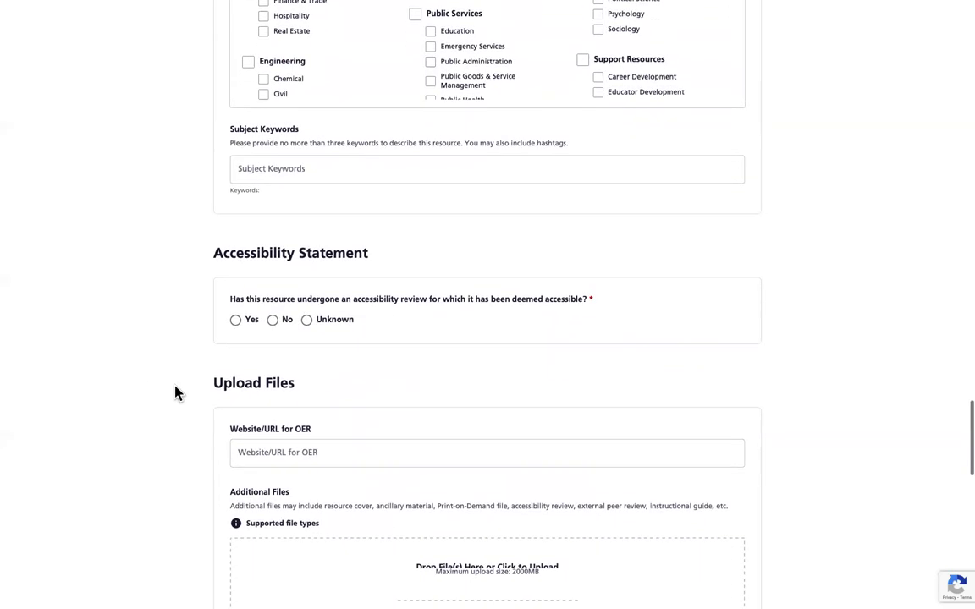
{"action": "scroll", "coordinate": [176, 394], "scroll_direction": "up", "scroll_amount": 1}
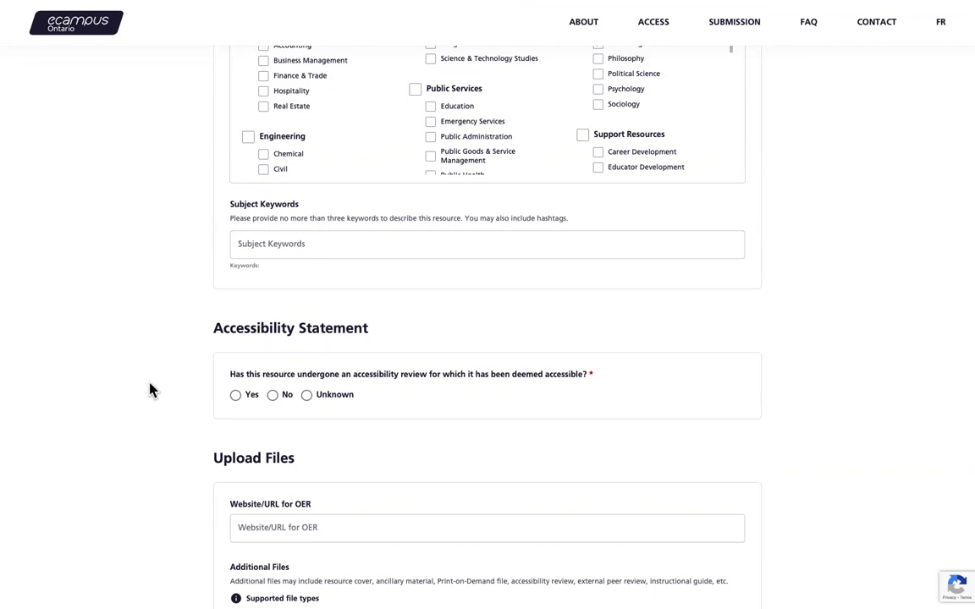
{"action": "left_click", "coordinate": [284, 244]}
{"action": "type", "text": "Phonology, Semantics, #Morpology"}
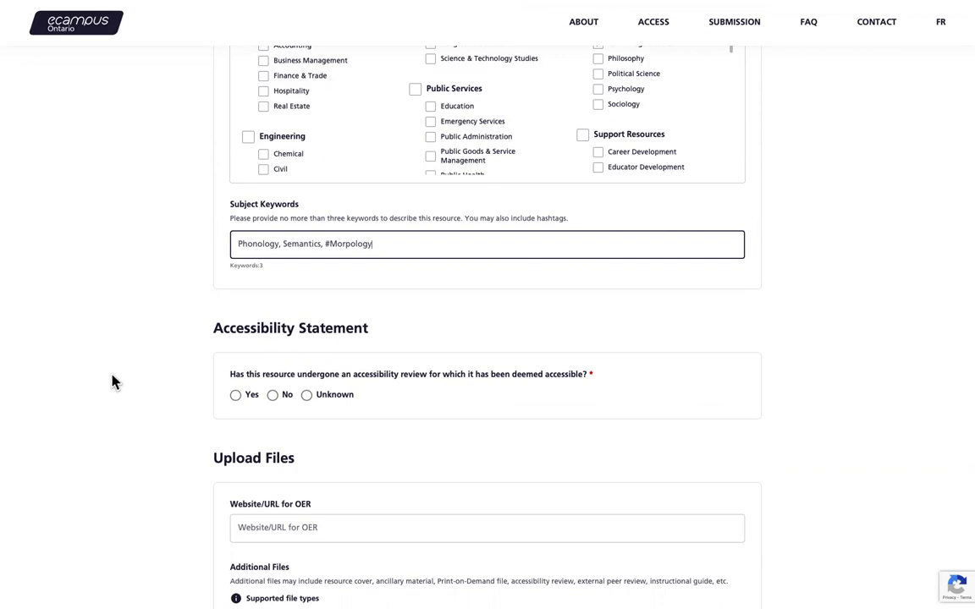
Step: Answer No to the accessibility review question in the Accessibility Statement section
{"action": "scroll", "coordinate": [135, 385], "scroll_direction": "down", "scroll_amount": 1}
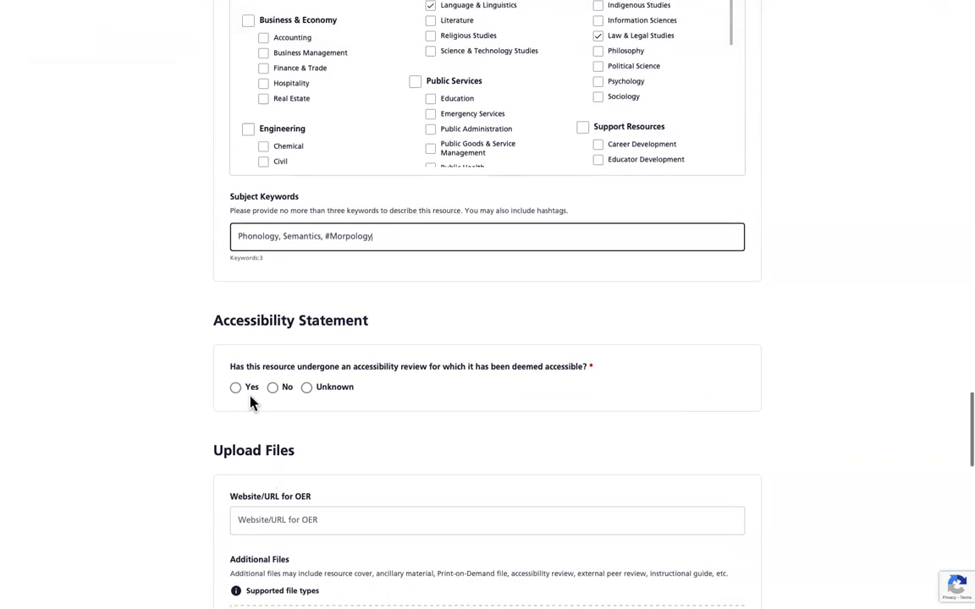
{"action": "left_click", "coordinate": [307, 389]}
{"action": "scroll", "coordinate": [267, 398], "scroll_direction": "down", "scroll_amount": 1}
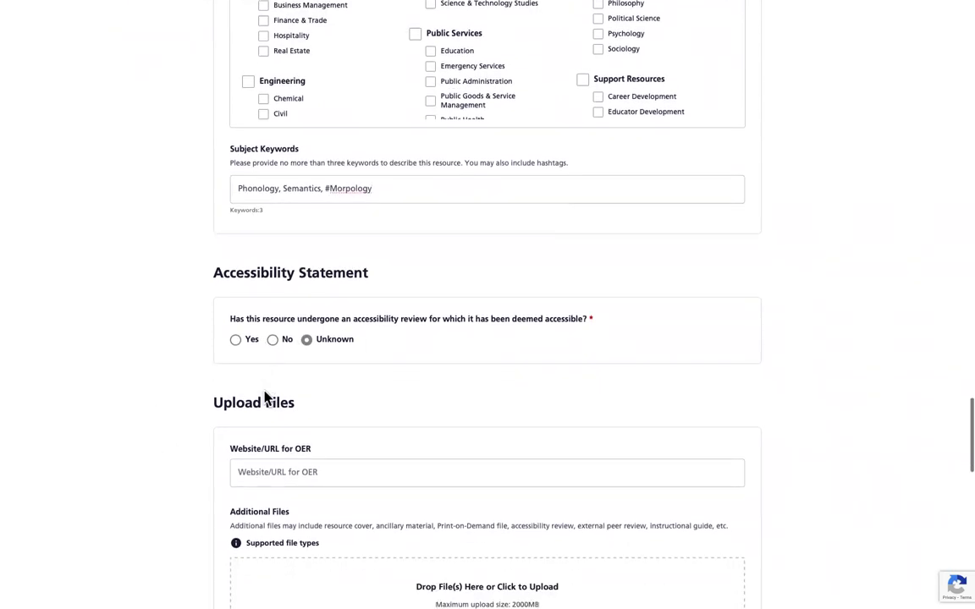
{"action": "left_click", "coordinate": [273, 344]}
{"action": "left_click", "coordinate": [235, 341]}
{"action": "scroll", "coordinate": [178, 384], "scroll_direction": "down", "scroll_amount": 2}
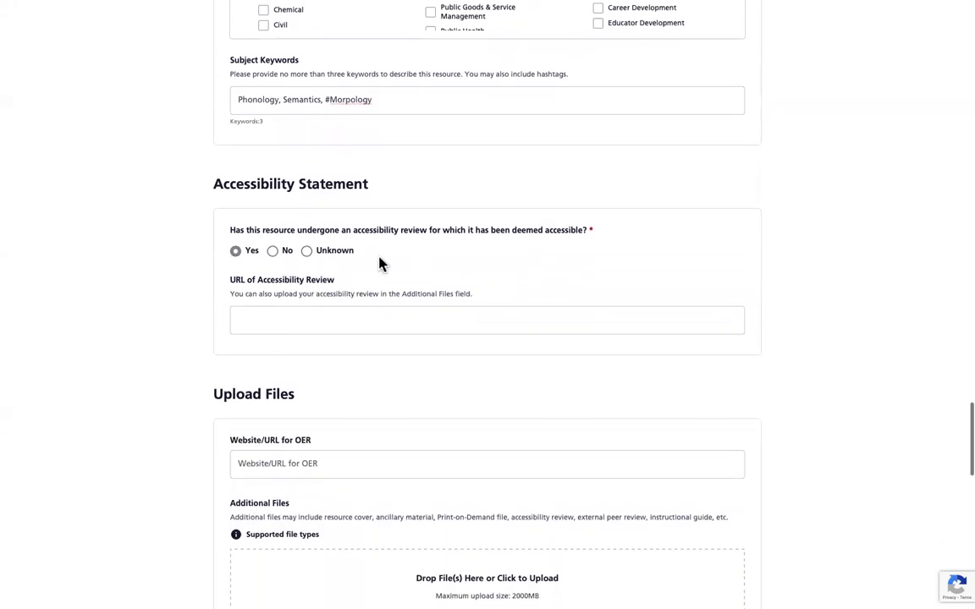
{"action": "left_click", "coordinate": [273, 251]}
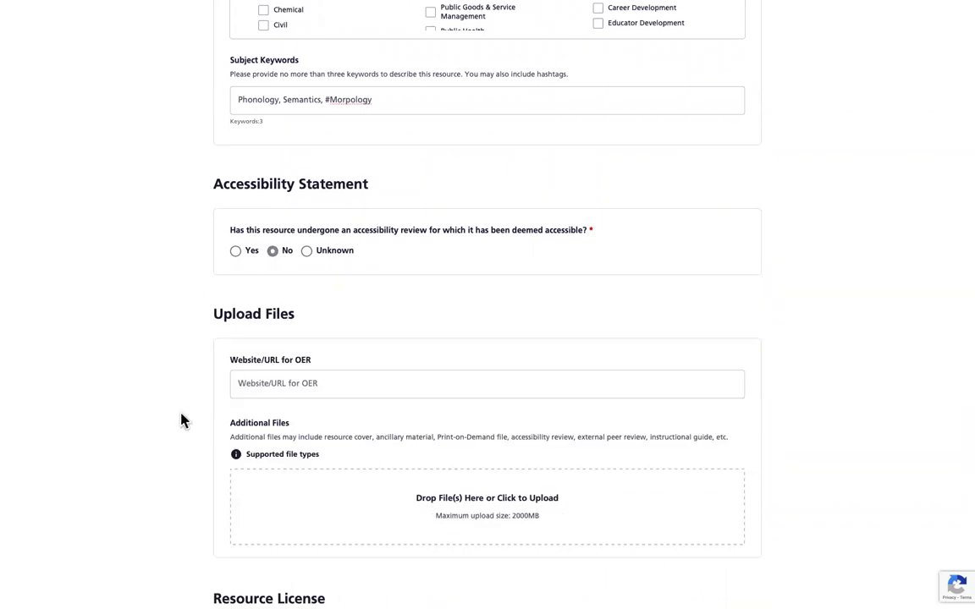
{"action": "scroll", "coordinate": [203, 420], "scroll_direction": "down", "scroll_amount": 2}
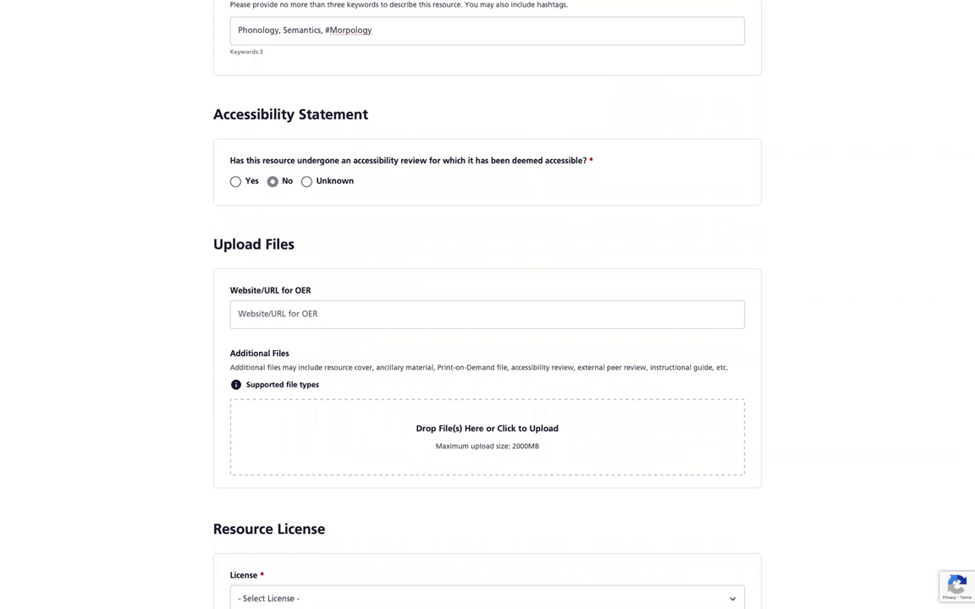
{"action": "mouse_move", "coordinate": [267, 397]}
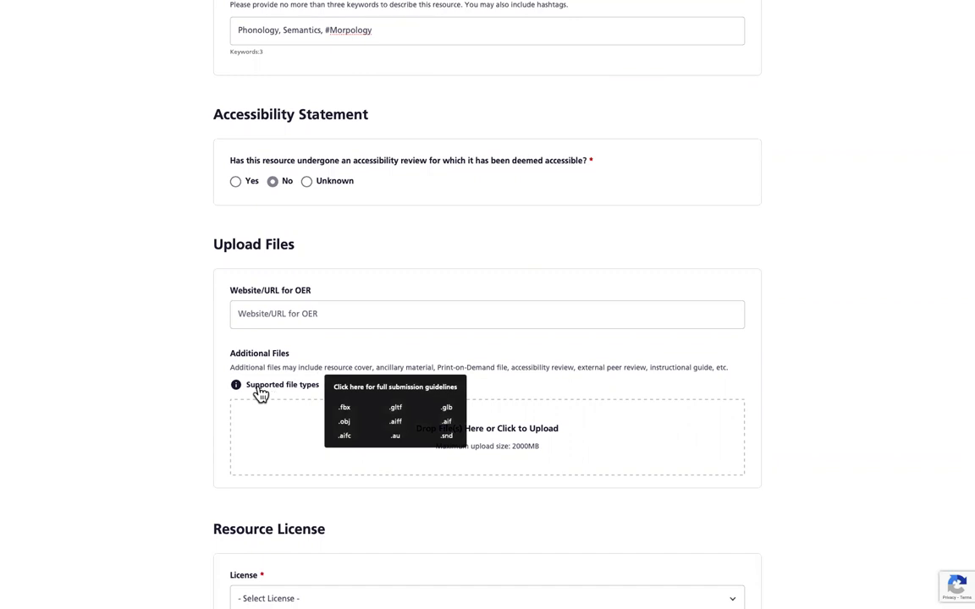
{"action": "scroll", "coordinate": [169, 399], "scroll_direction": "down", "scroll_amount": 1}
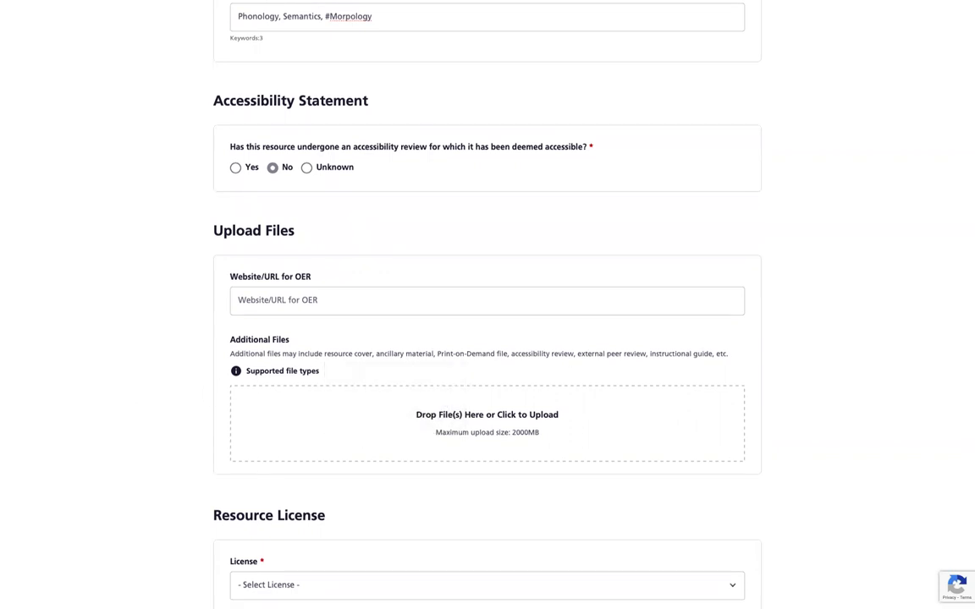
{"action": "scroll", "coordinate": [222, 403], "scroll_direction": "down", "scroll_amount": 3}
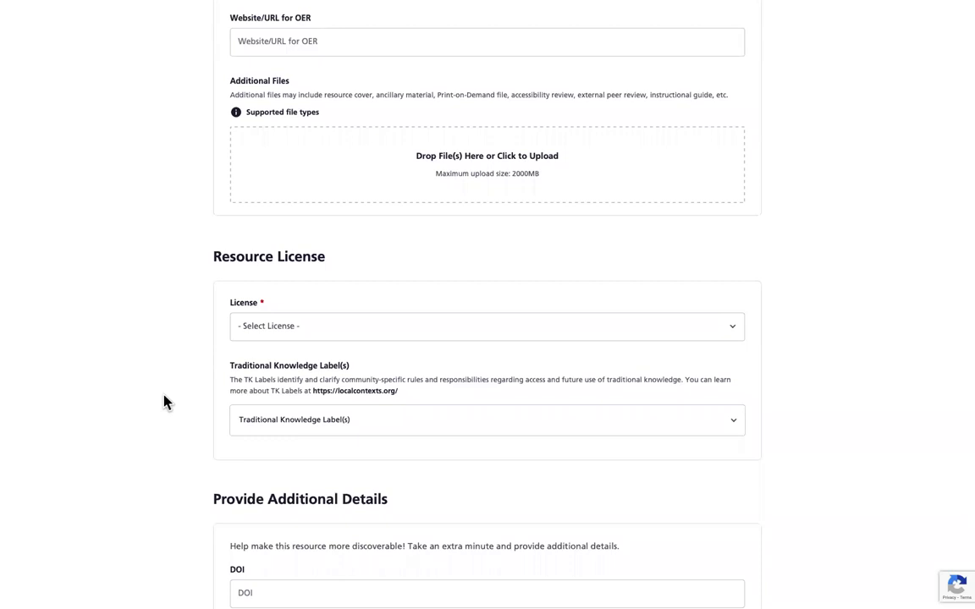
Step: Choose Creative Commons Attribution-Share-Alike (CC BY-SA) as the resource's license
{"action": "left_click", "coordinate": [354, 327]}
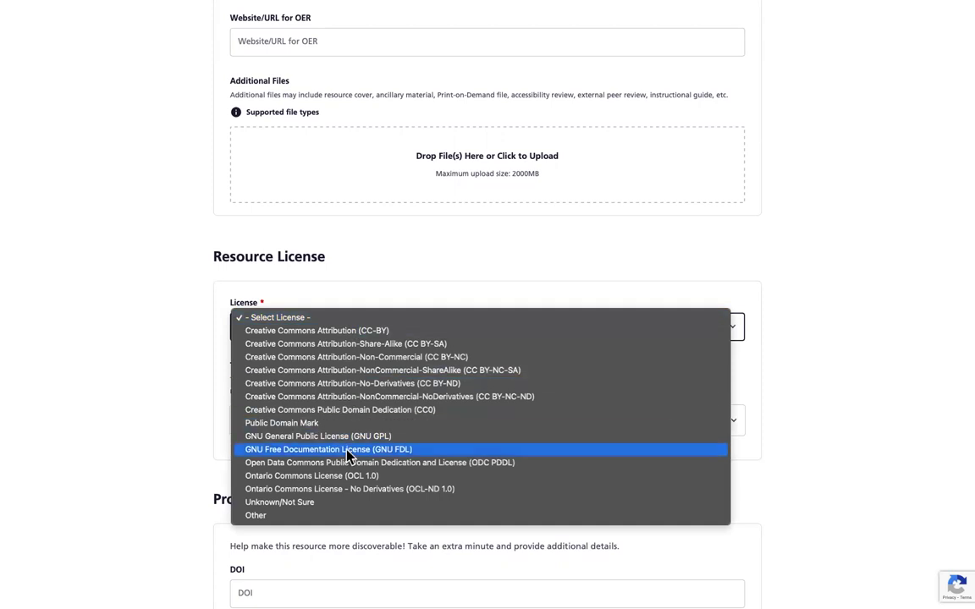
{"action": "left_click", "coordinate": [302, 345]}
{"action": "scroll", "coordinate": [129, 397], "scroll_direction": "down", "scroll_amount": 1}
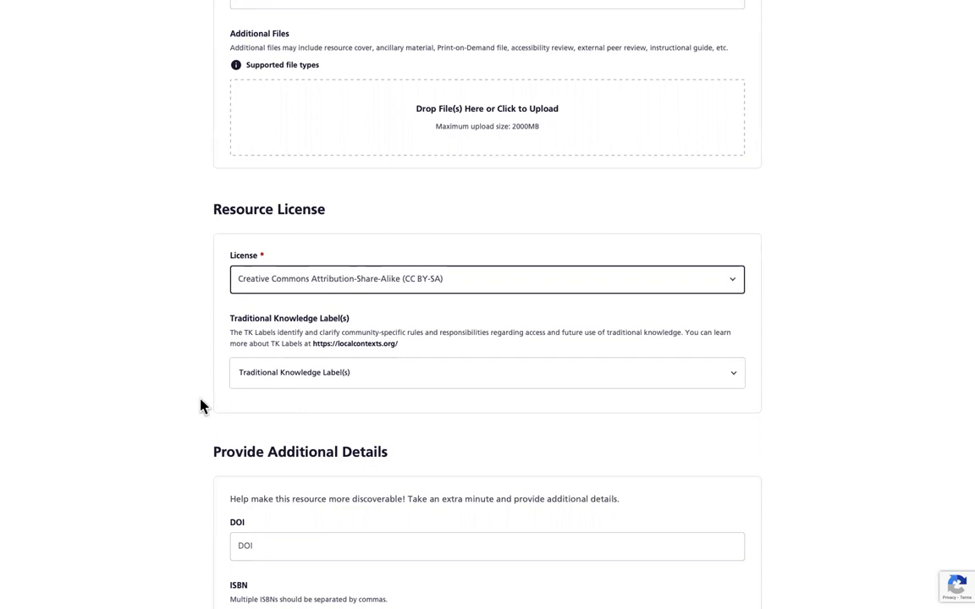
{"action": "scroll", "coordinate": [130, 409], "scroll_direction": "down", "scroll_amount": 3}
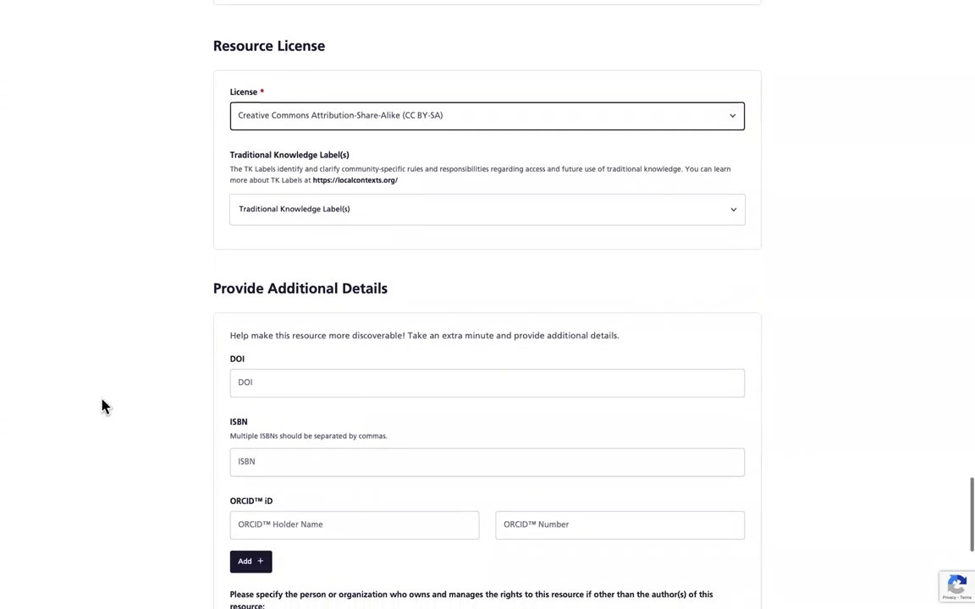
{"action": "scroll", "coordinate": [187, 381], "scroll_direction": "down", "scroll_amount": 1}
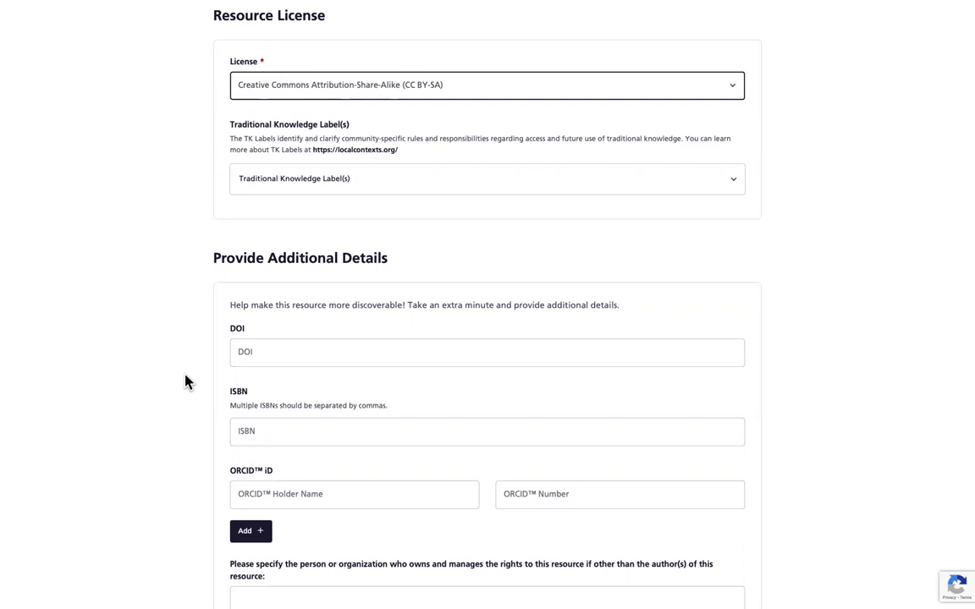
{"action": "left_click", "coordinate": [261, 431]}
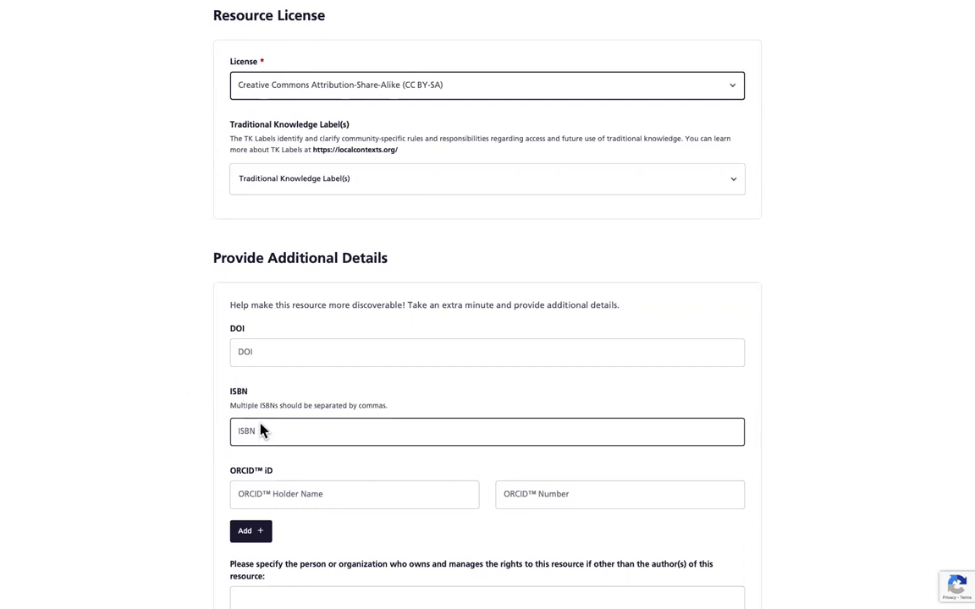
{"action": "scroll", "coordinate": [267, 431], "scroll_direction": "down", "scroll_amount": 1}
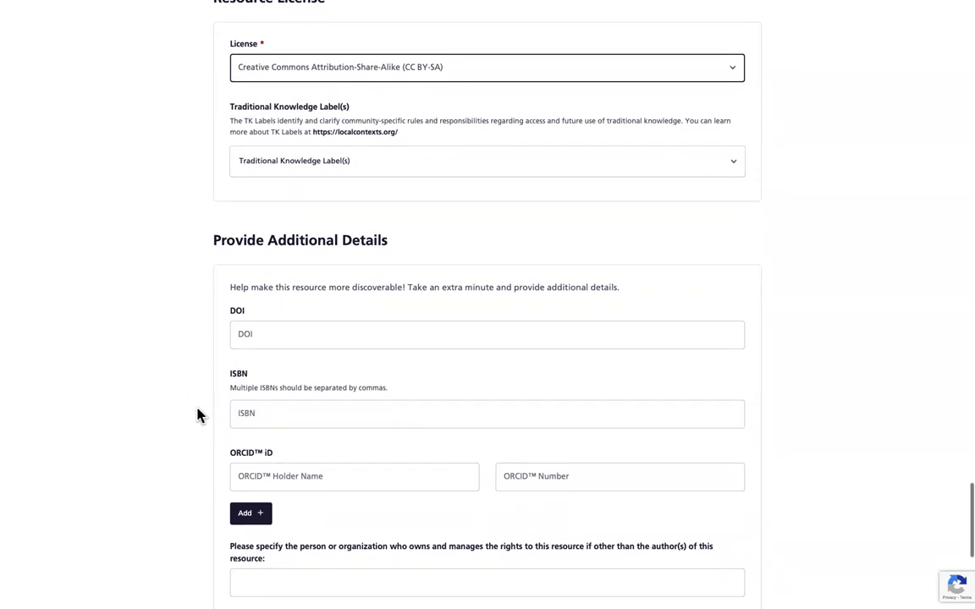
{"action": "scroll", "coordinate": [201, 415], "scroll_direction": "down", "scroll_amount": 2}
{"action": "scroll", "coordinate": [201, 415], "scroll_direction": "down", "scroll_amount": 2}
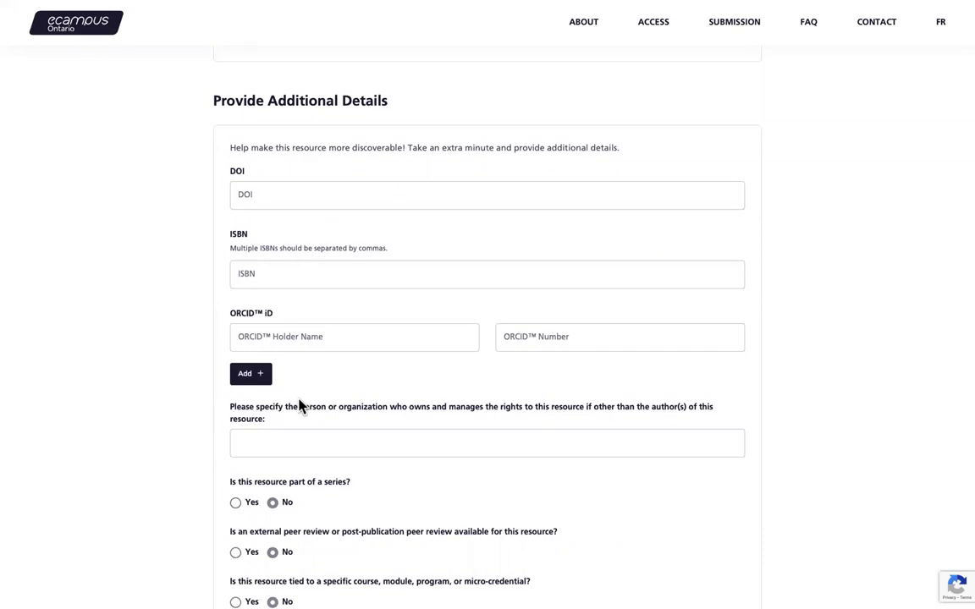
{"action": "left_click", "coordinate": [257, 380]}
{"action": "scroll", "coordinate": [241, 398], "scroll_direction": "down", "scroll_amount": 2}
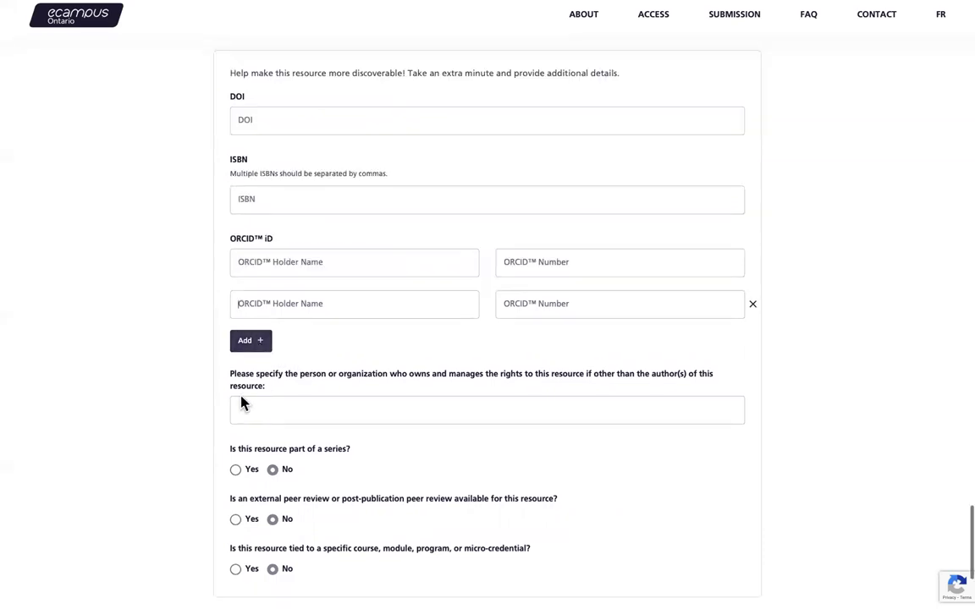
{"action": "left_click", "coordinate": [754, 306]}
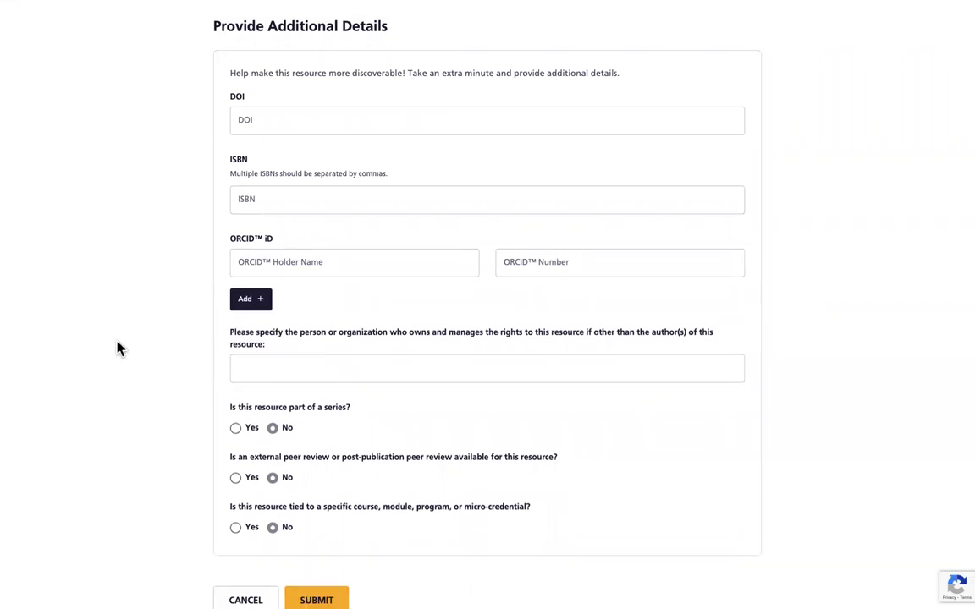
{"action": "scroll", "coordinate": [137, 369], "scroll_direction": "down", "scroll_amount": 1}
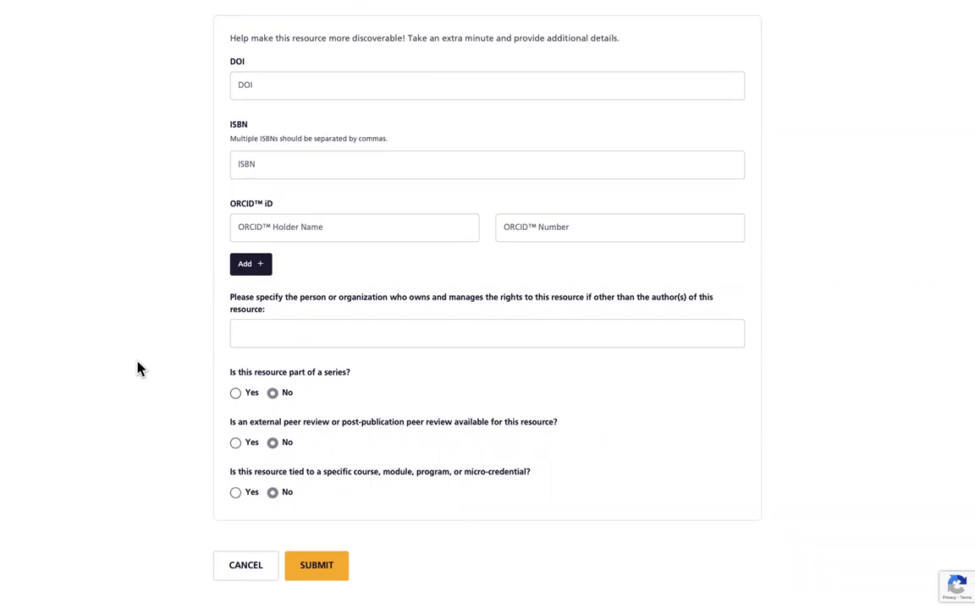
{"action": "left_click", "coordinate": [259, 334]}
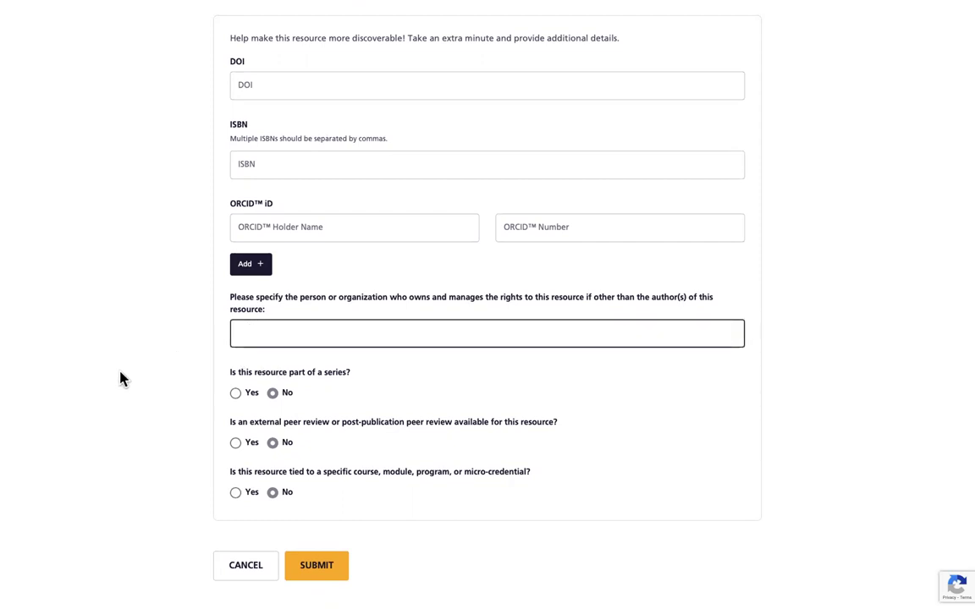
{"action": "scroll", "coordinate": [167, 396], "scroll_direction": "down", "scroll_amount": 1}
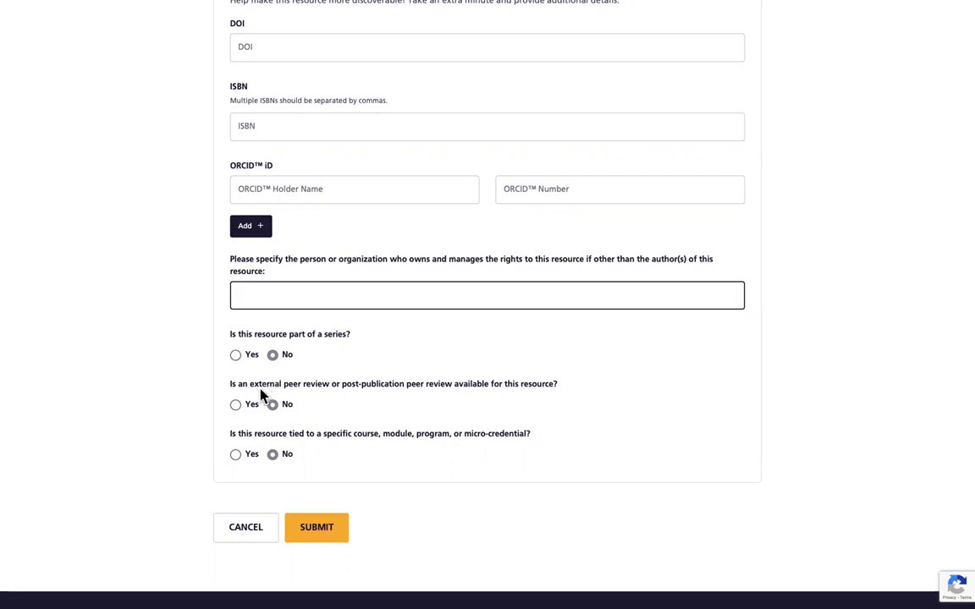
{"action": "left_click", "coordinate": [237, 356]}
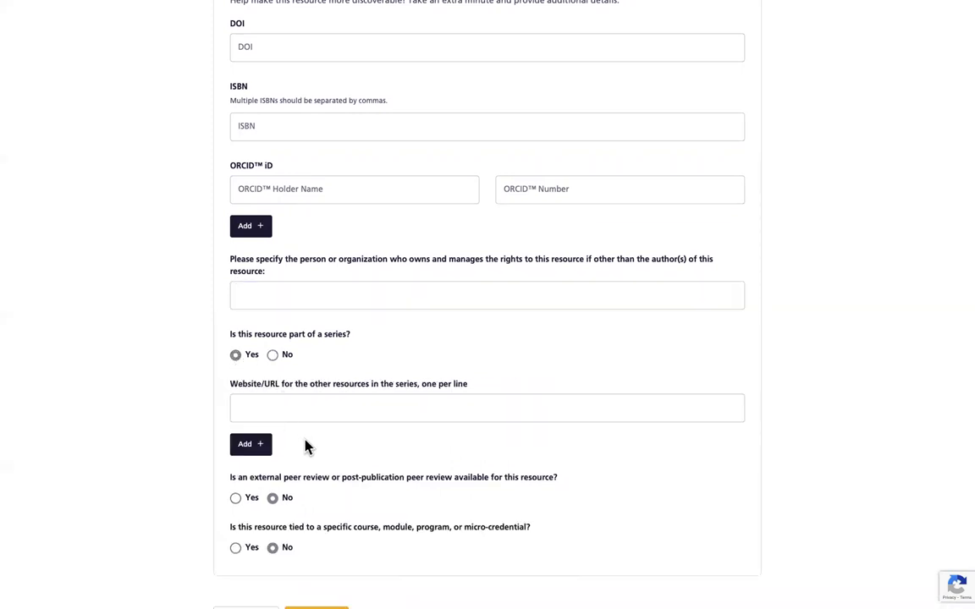
{"action": "scroll", "coordinate": [281, 374], "scroll_direction": "down", "scroll_amount": 2}
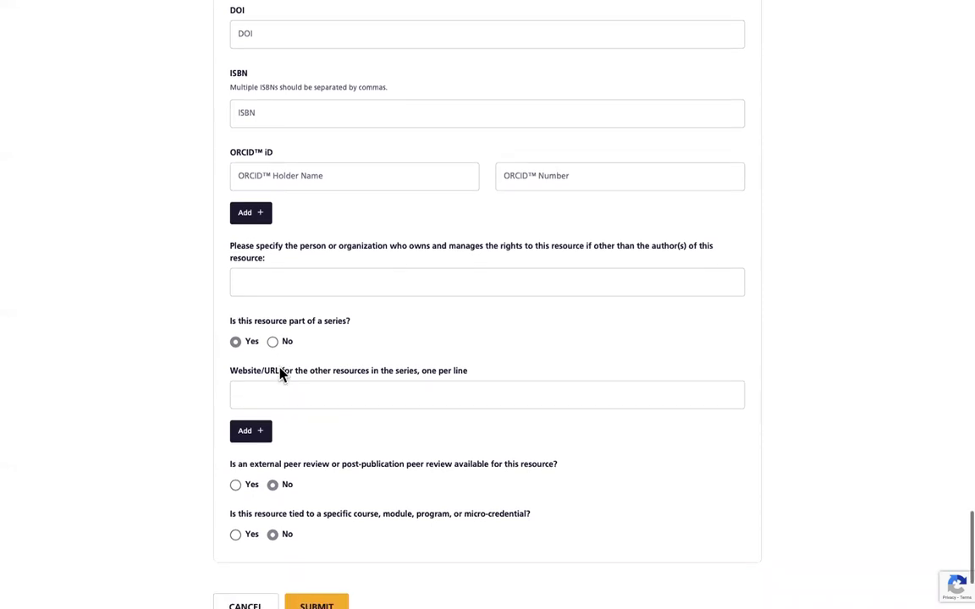
{"action": "left_click", "coordinate": [273, 335]}
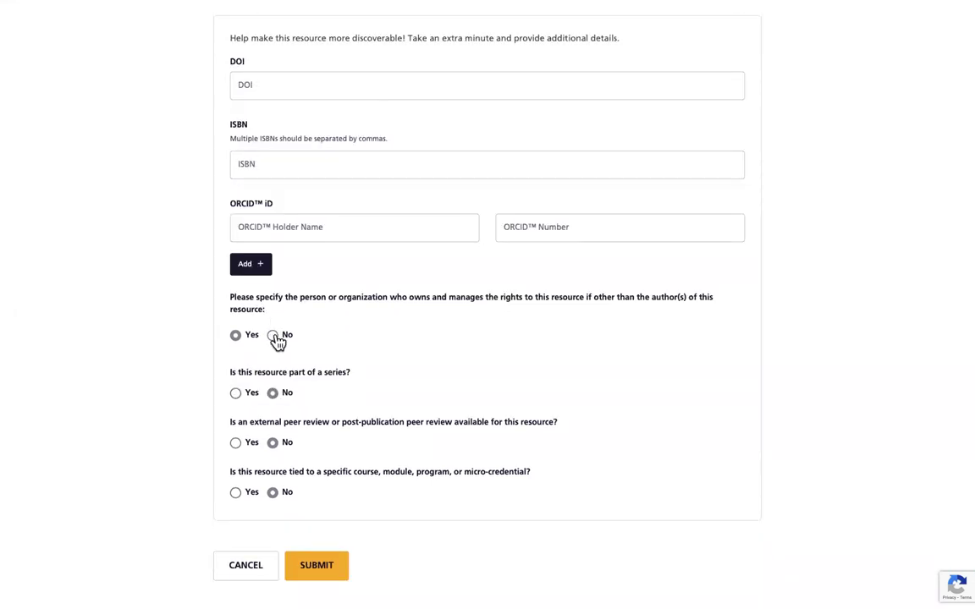
{"action": "left_click", "coordinate": [273, 336]}
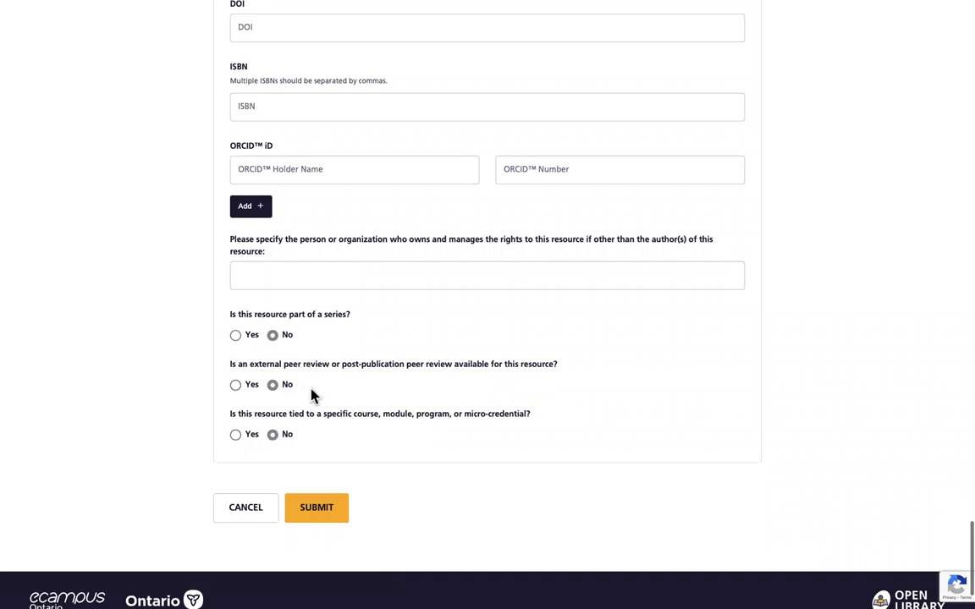
{"action": "scroll", "coordinate": [311, 396], "scroll_direction": "down", "scroll_amount": 1}
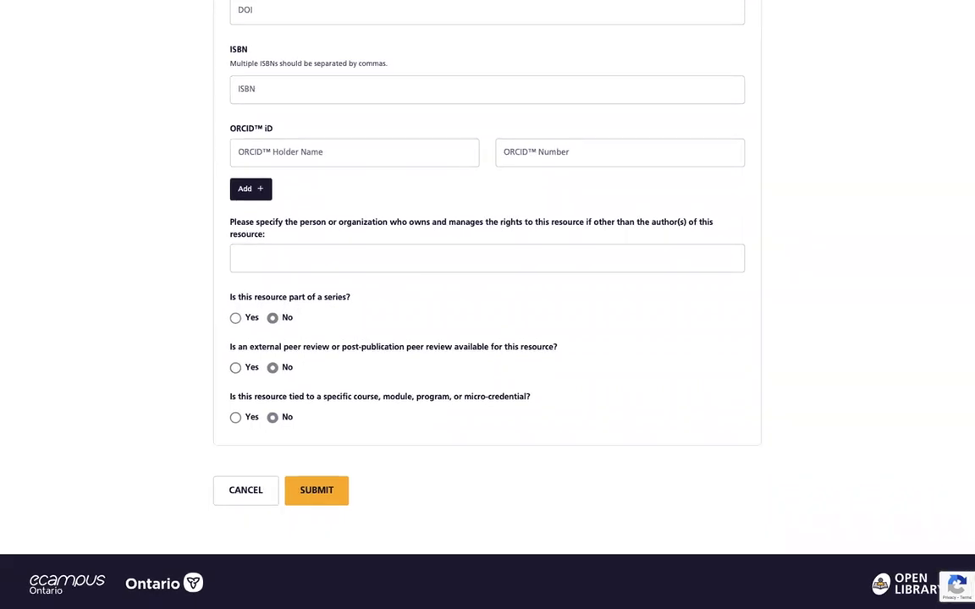
{"action": "scroll", "coordinate": [214, 366], "scroll_direction": "down", "scroll_amount": 1}
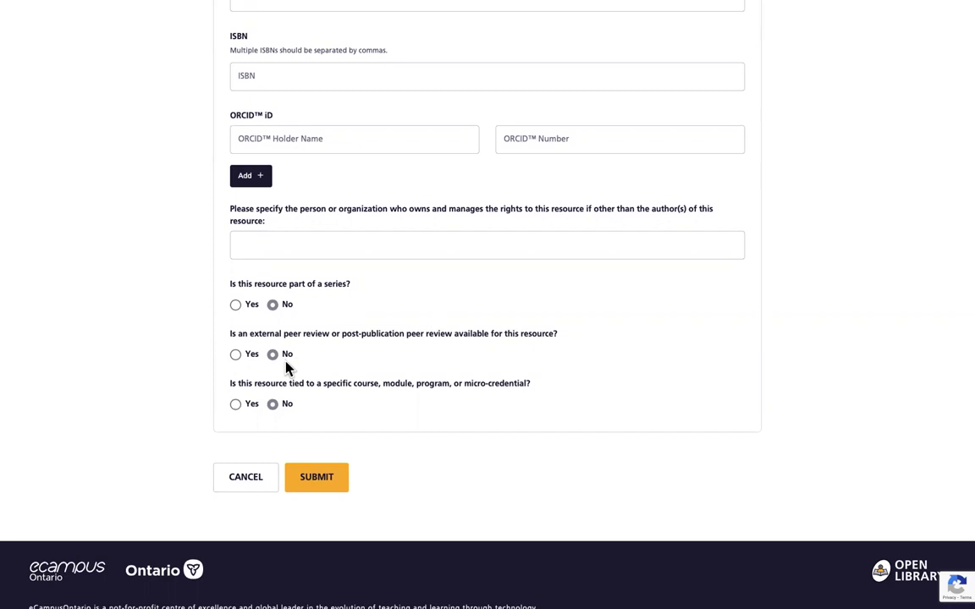
{"action": "left_click", "coordinate": [236, 356]}
{"action": "scroll", "coordinate": [157, 417], "scroll_direction": "down", "scroll_amount": 2}
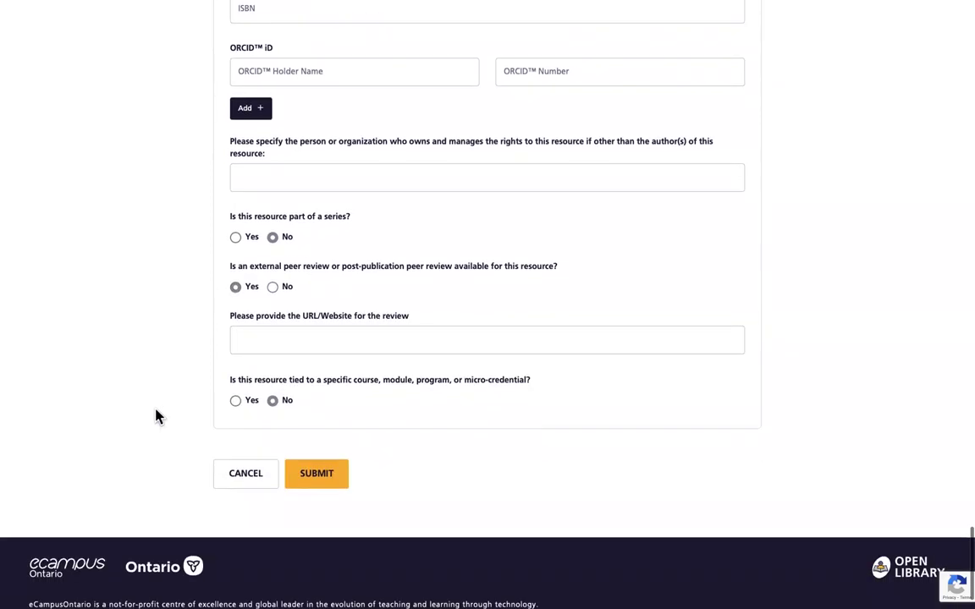
{"action": "left_click", "coordinate": [273, 288]}
{"action": "key", "text": "Left"}
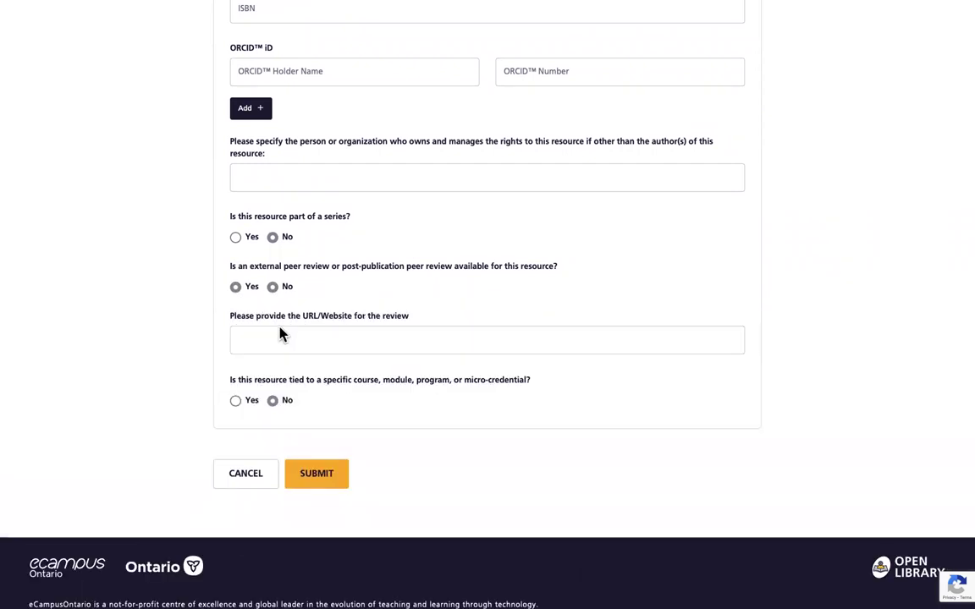
{"action": "left_click", "coordinate": [273, 287]}
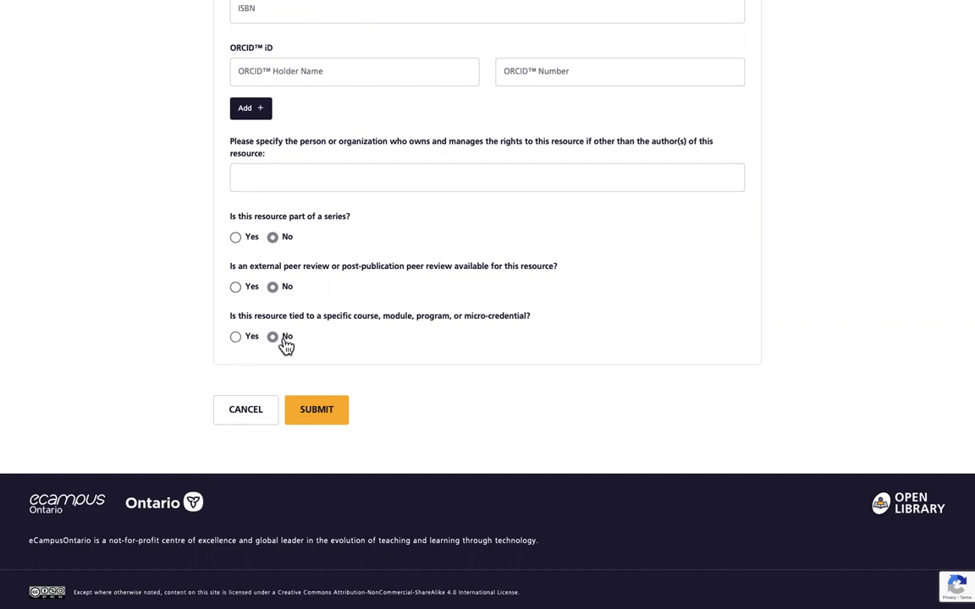
{"action": "left_click", "coordinate": [243, 339]}
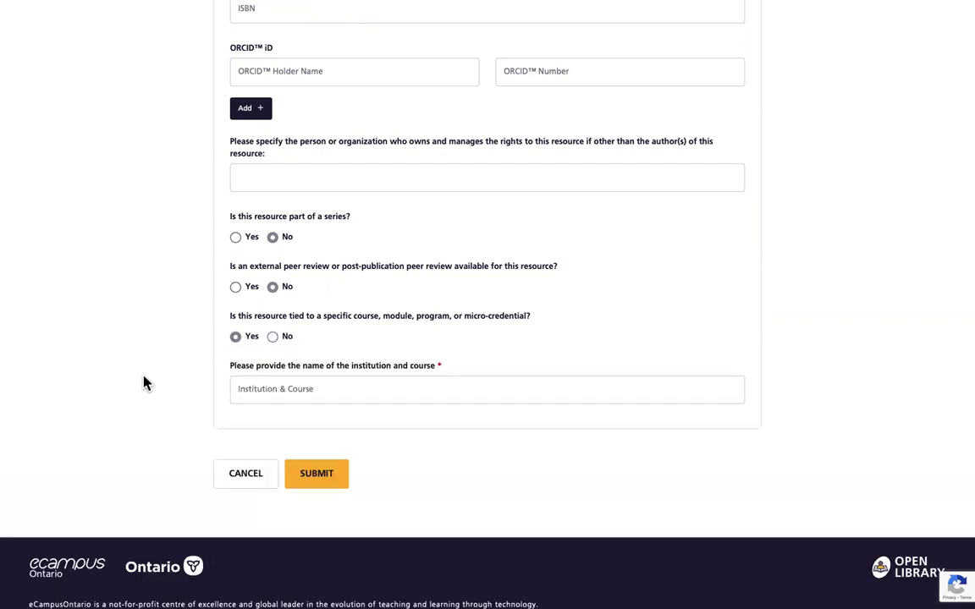
{"action": "scroll", "coordinate": [345, 404], "scroll_direction": "down", "scroll_amount": 1}
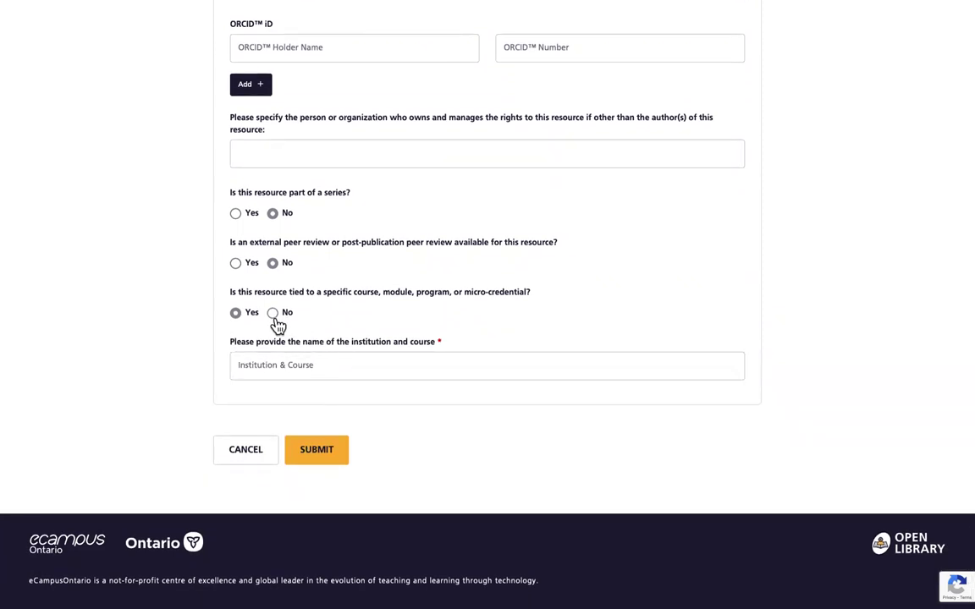
{"action": "scroll", "coordinate": [275, 322], "scroll_direction": "down", "scroll_amount": 1}
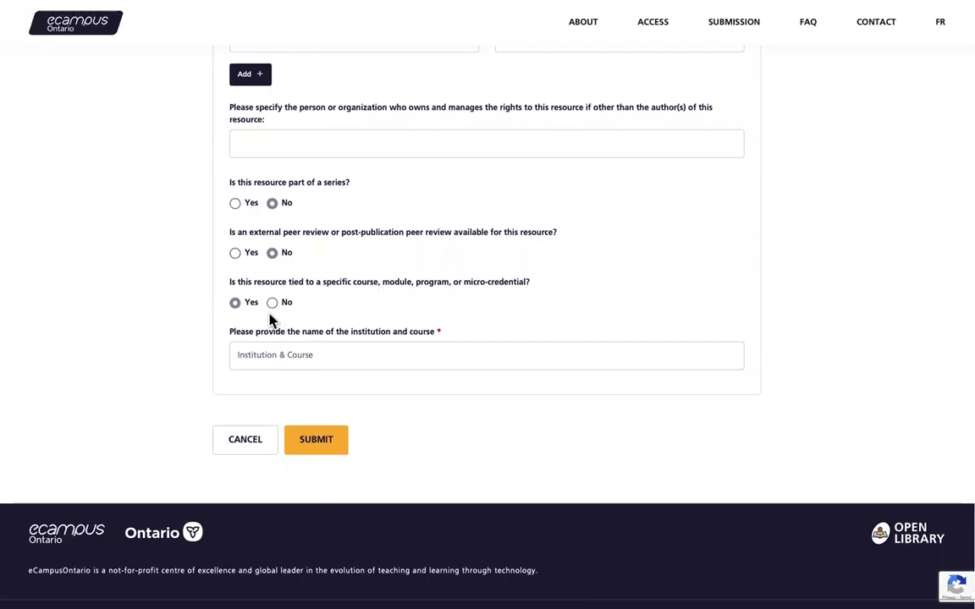
{"action": "left_click", "coordinate": [272, 303]}
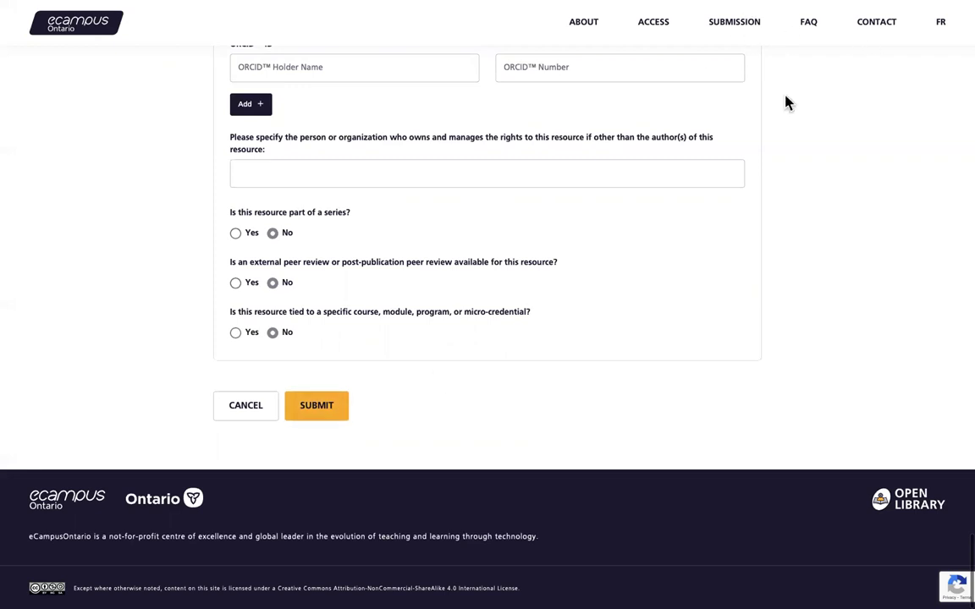
{"action": "scroll", "coordinate": [833, 99], "scroll_direction": "down", "scroll_amount": 1}
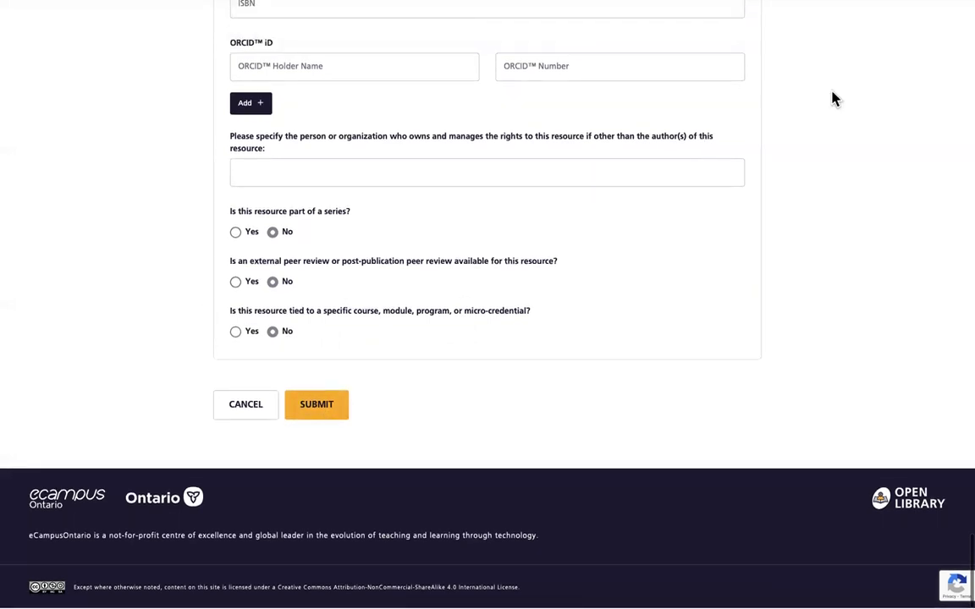